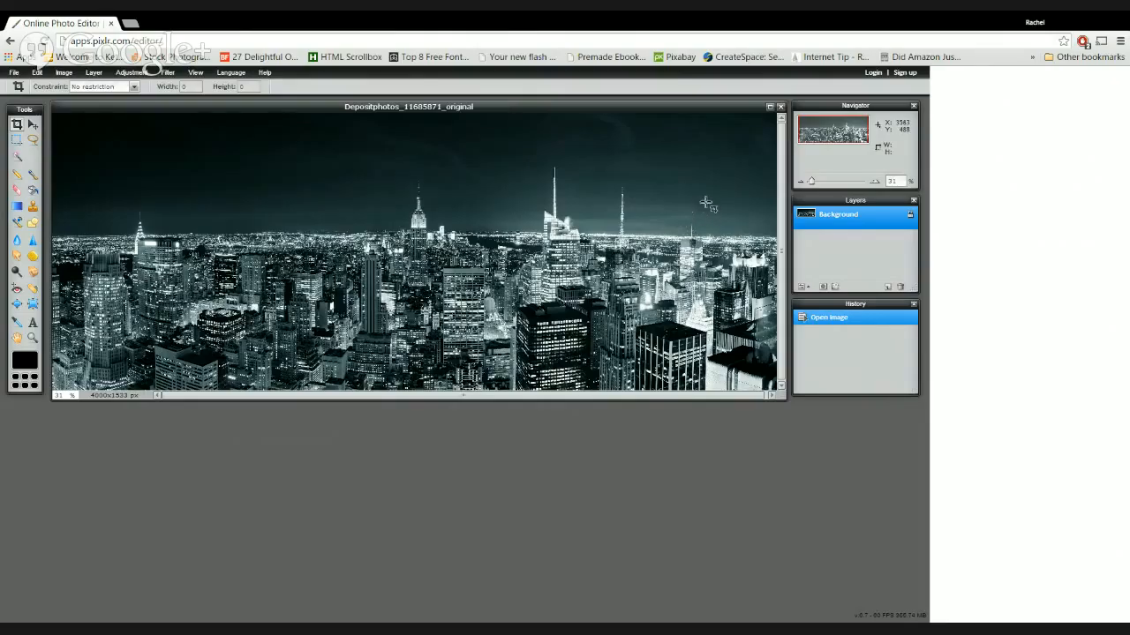
Unlock the background layer, maximize the image window and move the edit history clear of the picture
double_click(910, 214)
click(770, 108)
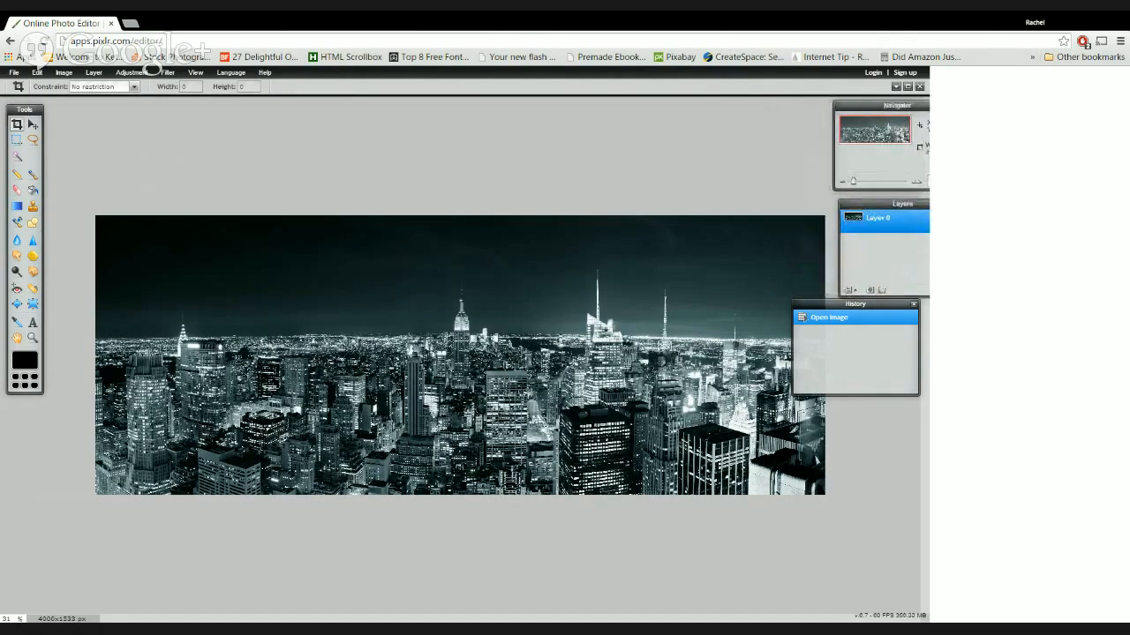
drag(830, 310, 877, 316)
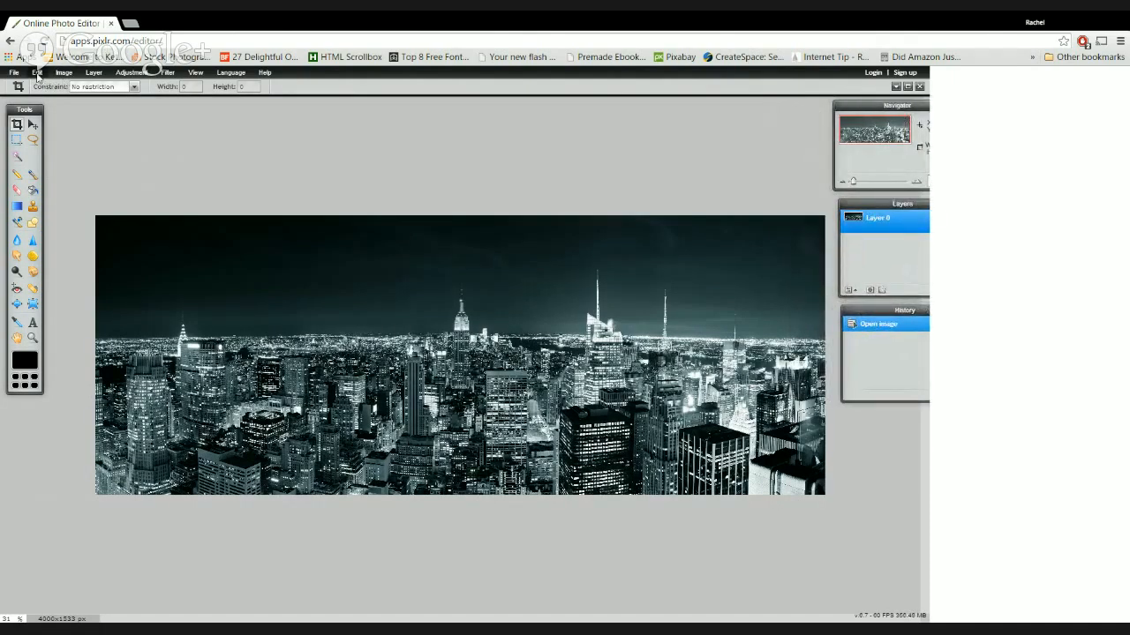
Extend the canvas height to 2500 pixels, anchored at the bottom centre so the extra space is added above the skyline
click(63, 73)
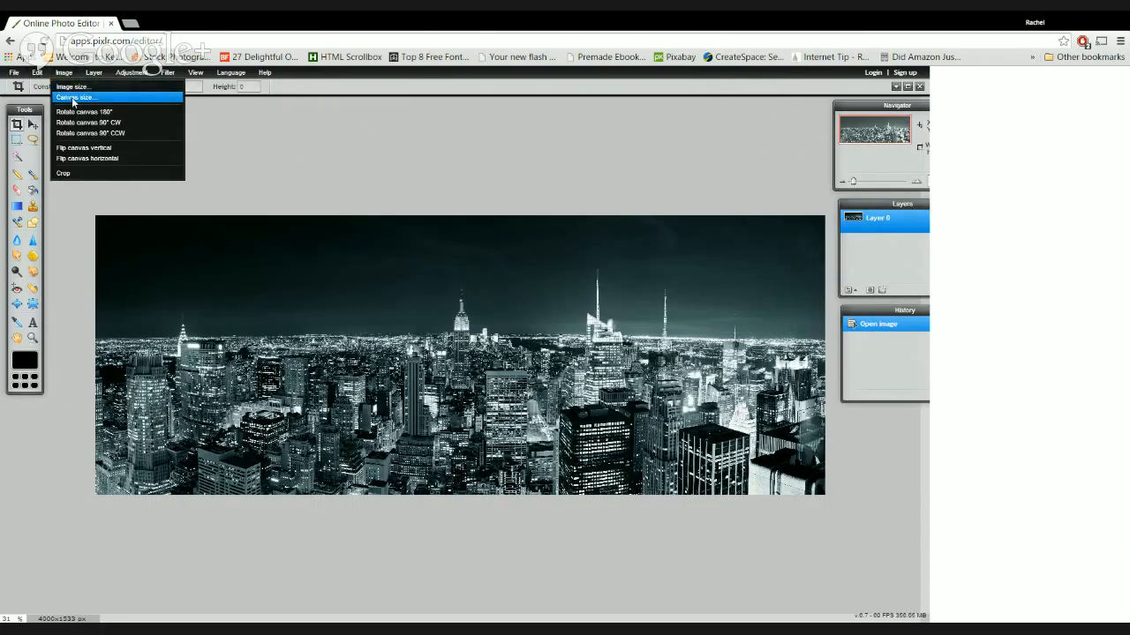
click(74, 99)
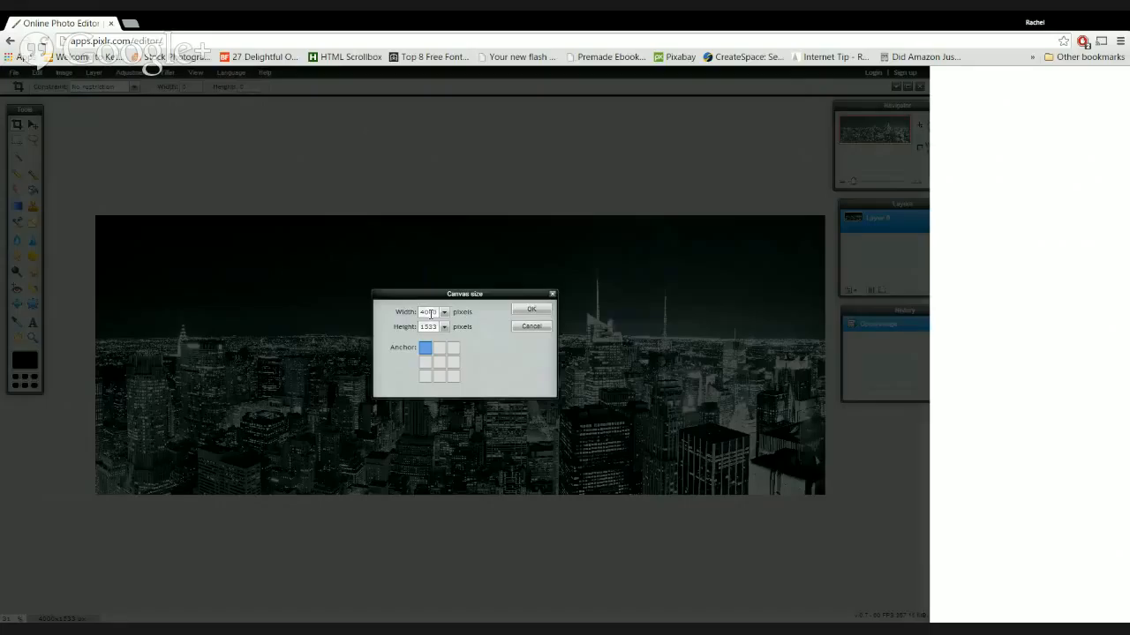
click(421, 326)
drag(422, 327, 456, 333)
text(2500)
click(440, 378)
click(532, 314)
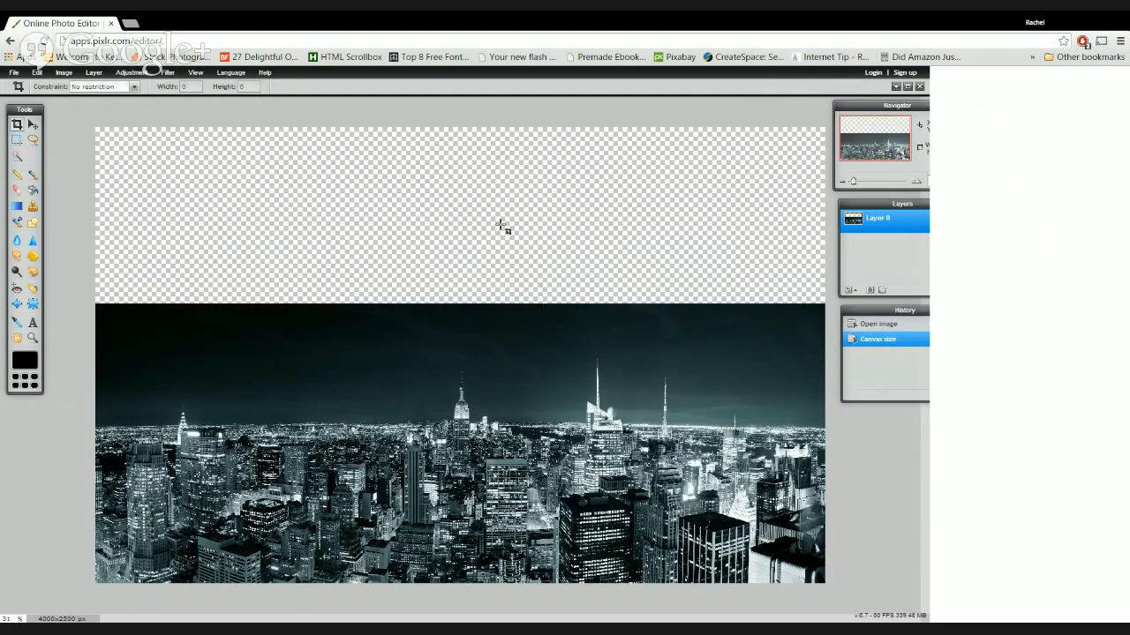
Add a new empty layer and place it beneath Layer 0
drag(882, 205, 846, 204)
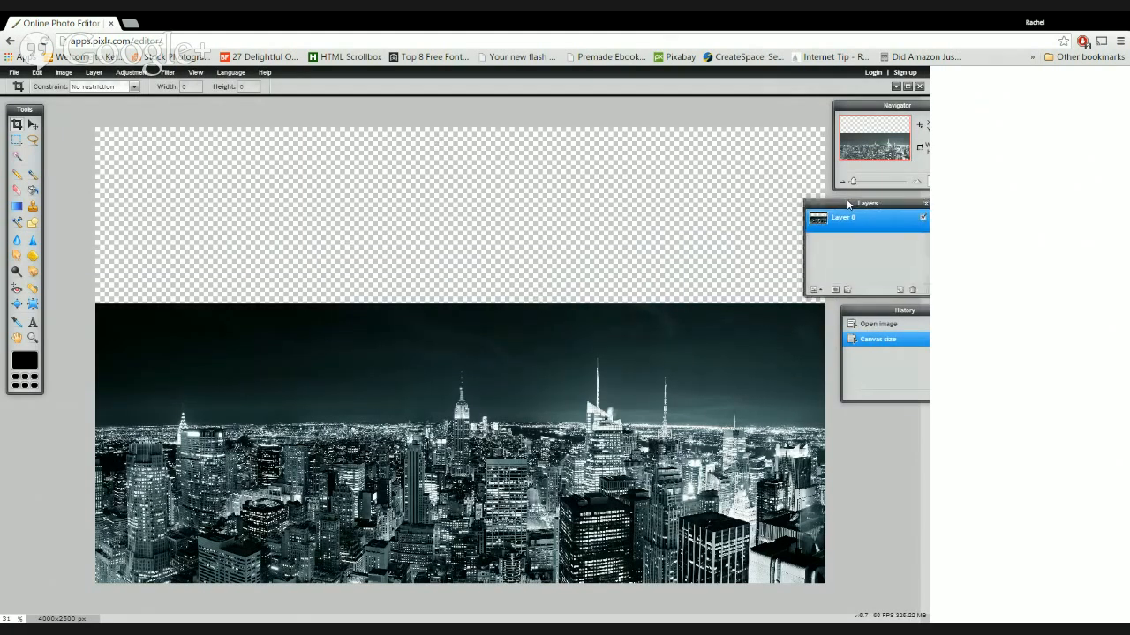
click(899, 291)
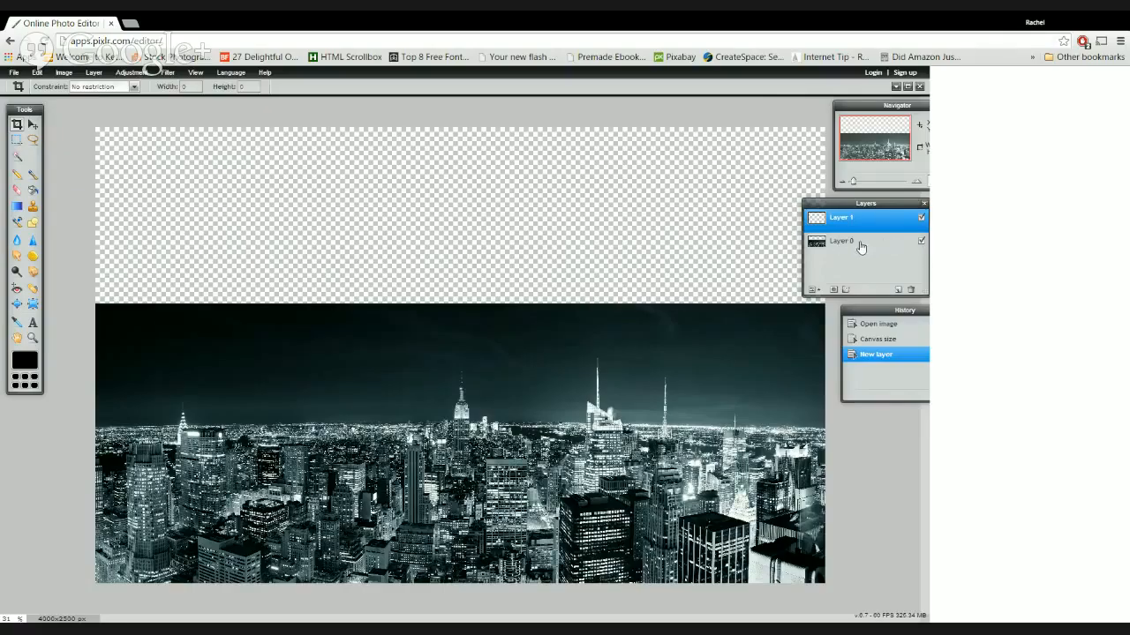
drag(873, 233, 872, 256)
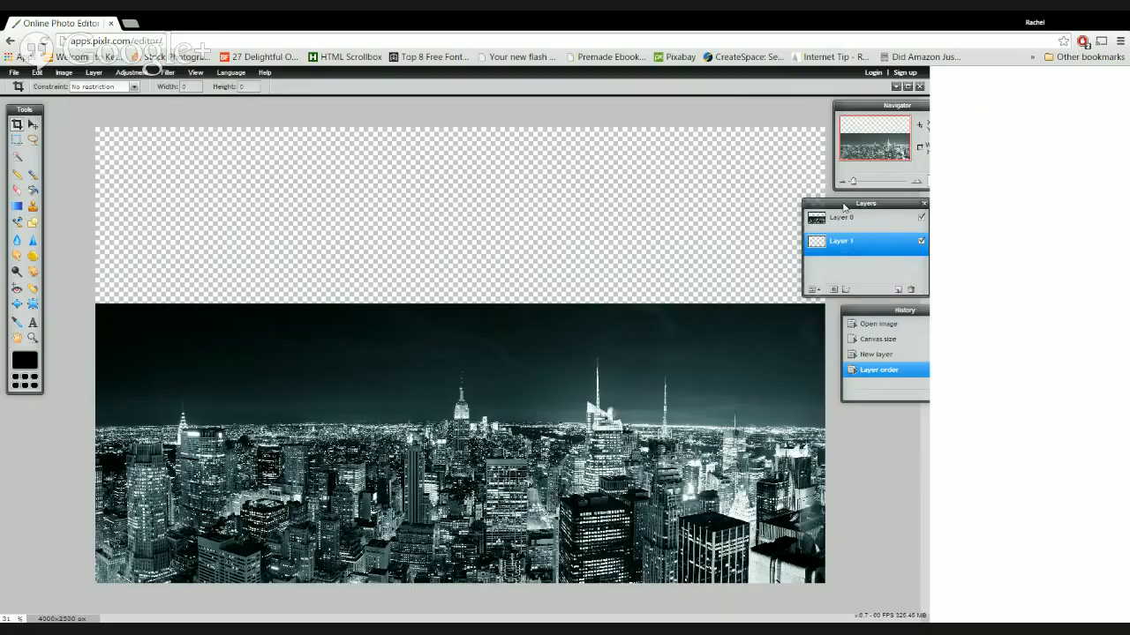
drag(845, 206, 876, 202)
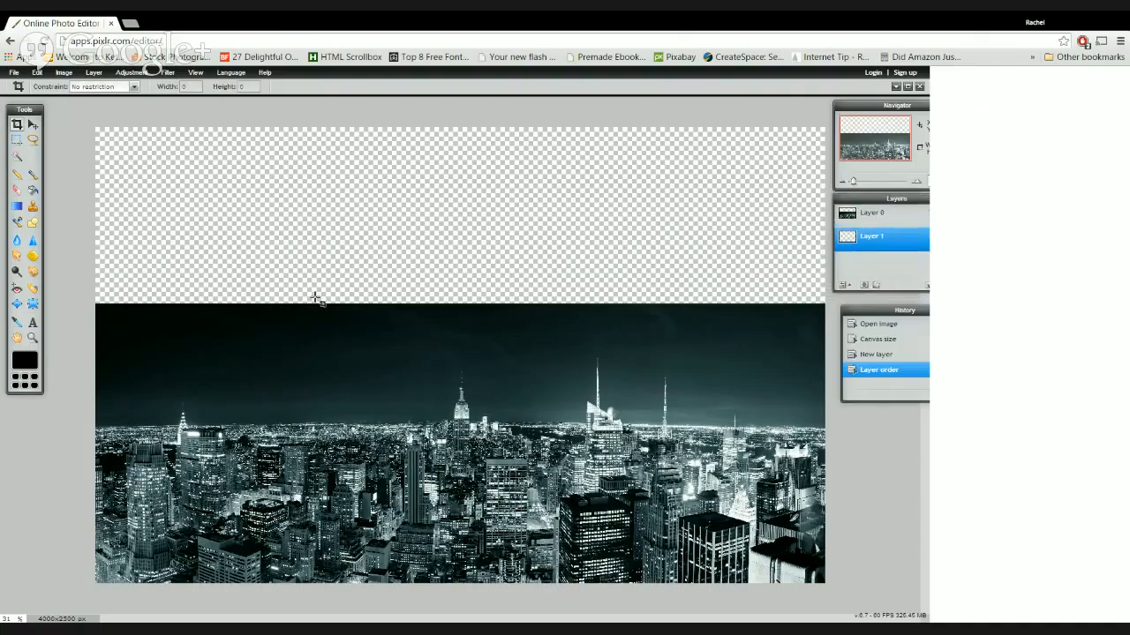
Sample the near-black colour #000808 from the night sky and fill Layer 1 with it using the Paint bucket
click(18, 323)
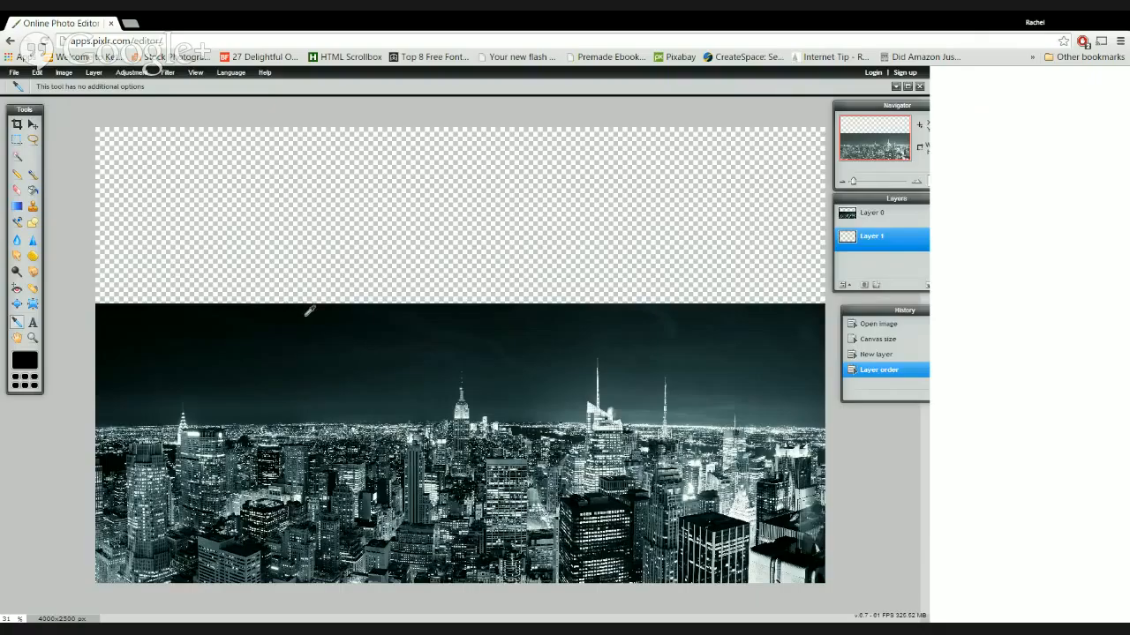
click(24, 362)
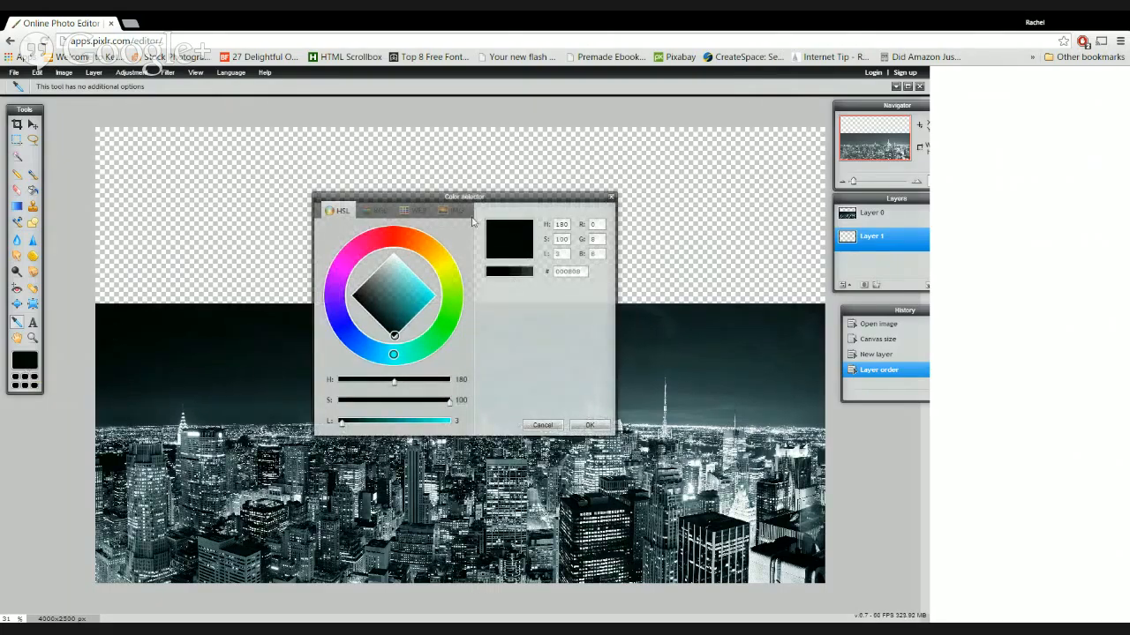
click(587, 425)
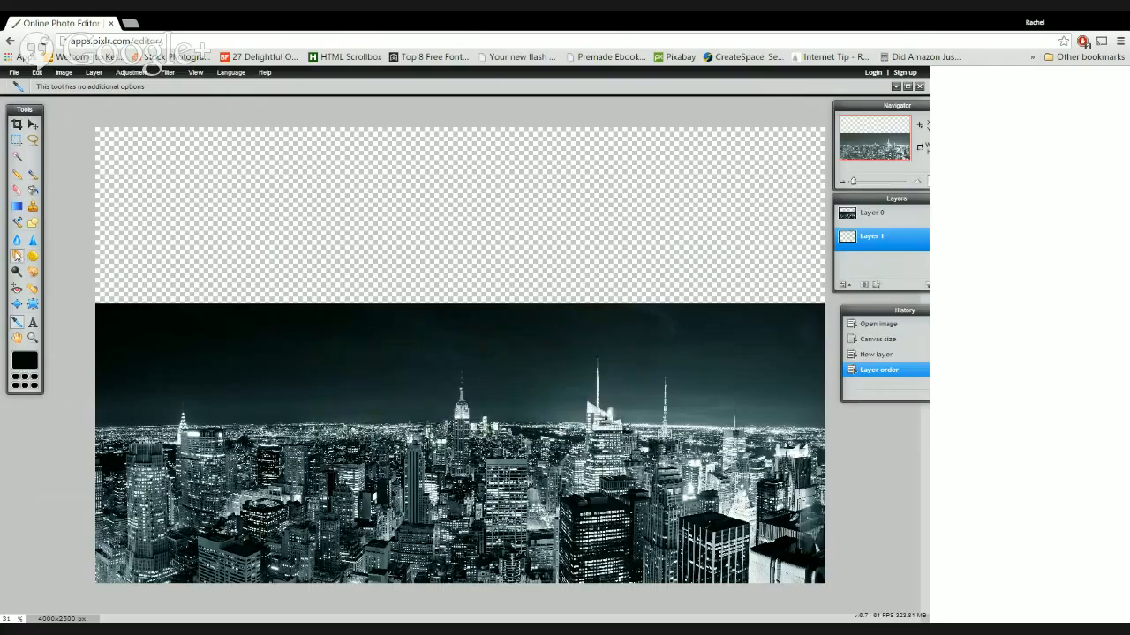
click(33, 190)
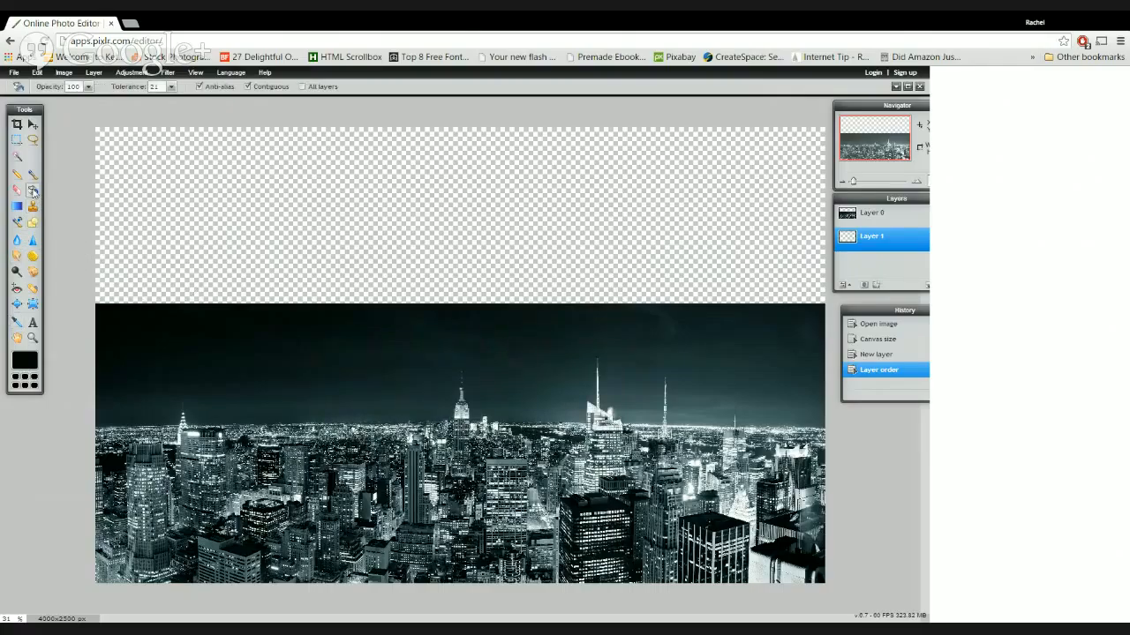
click(440, 181)
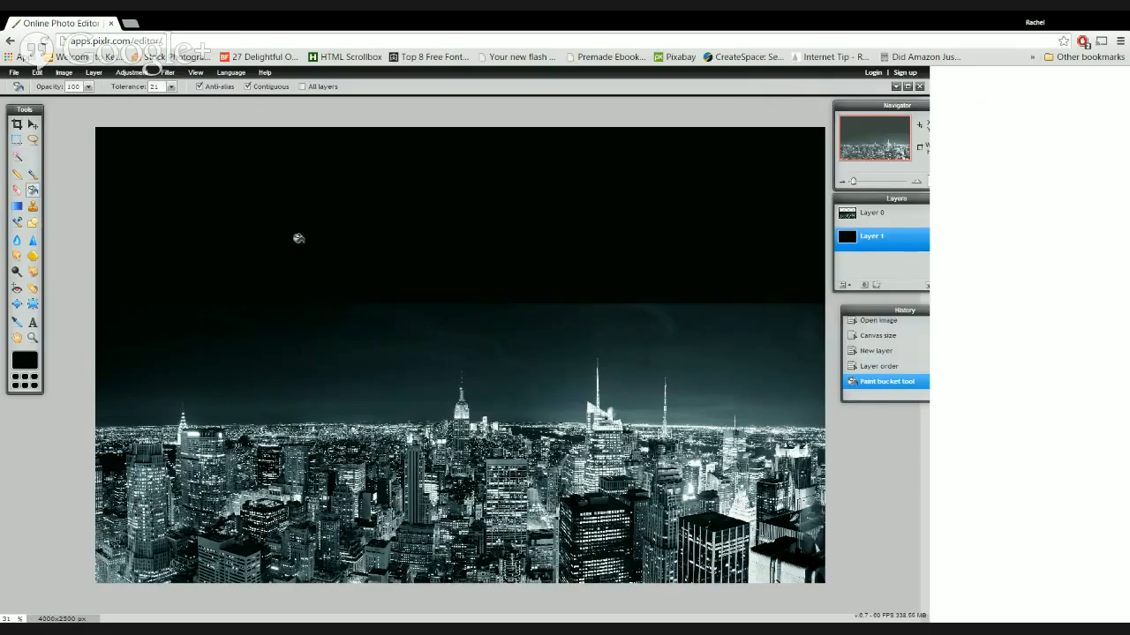
Set up the Eraser with the soft round 200 brush enlarged to a diameter of 999
click(16, 190)
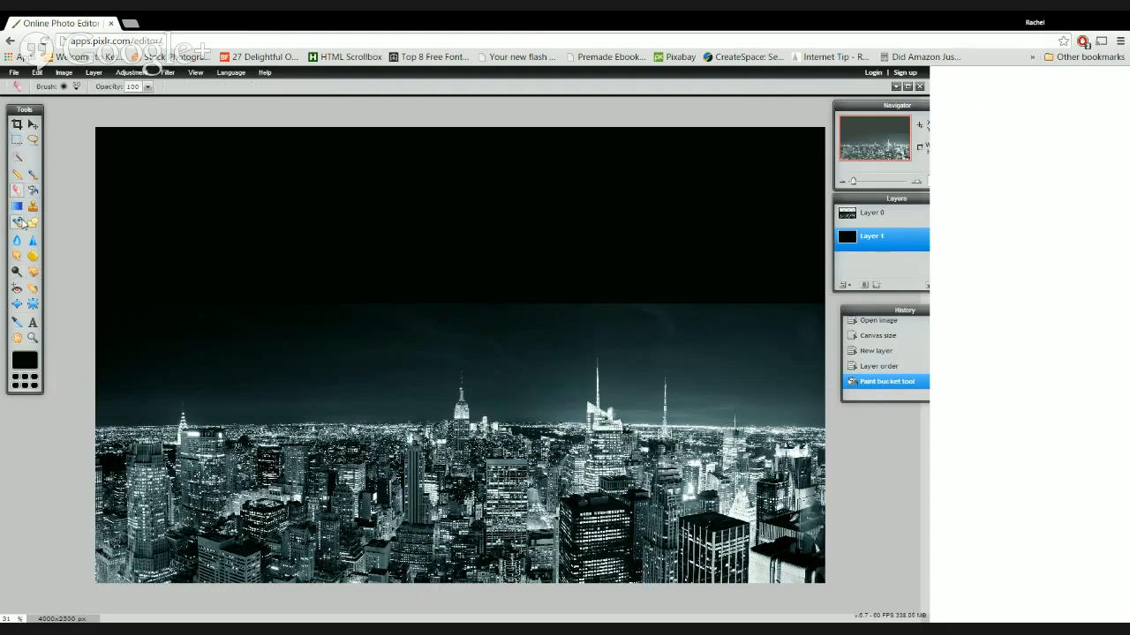
click(69, 87)
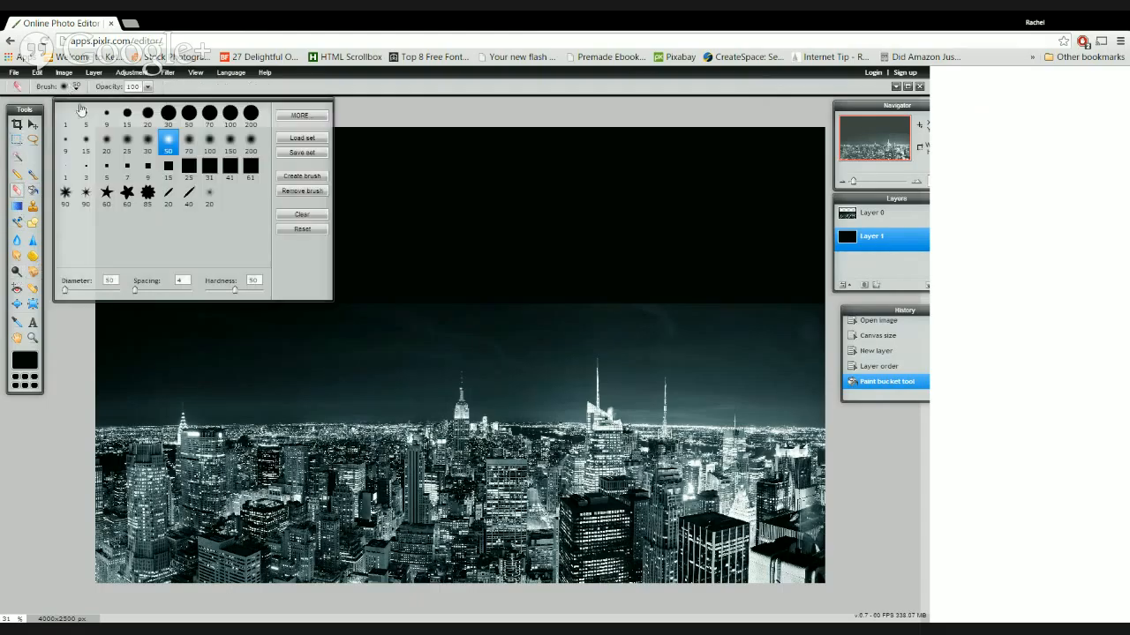
click(251, 149)
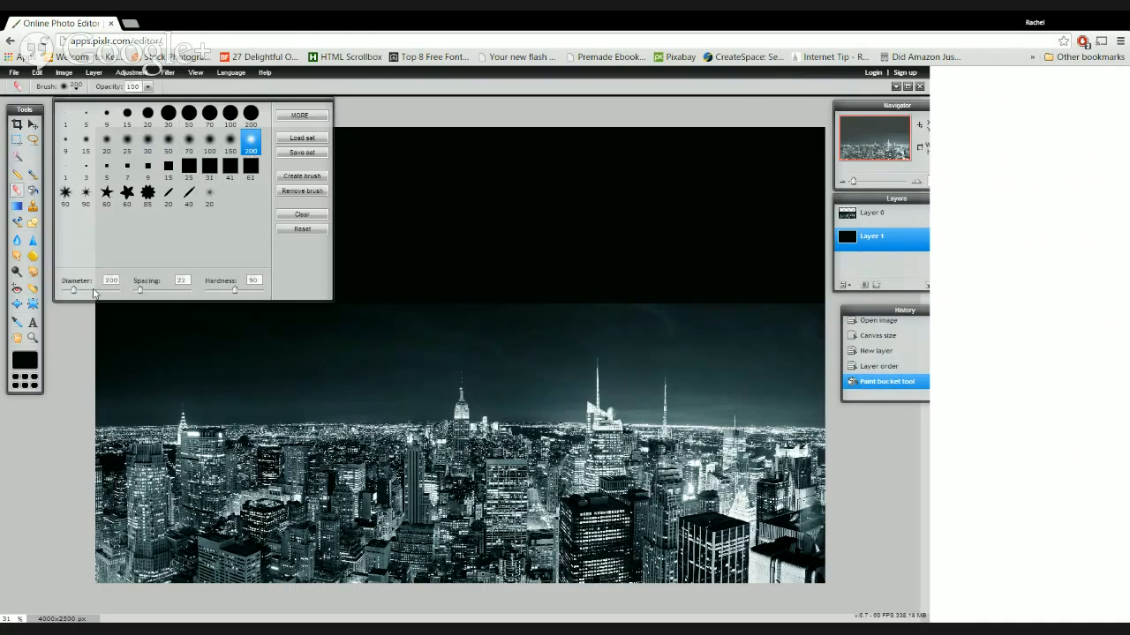
drag(76, 291, 177, 291)
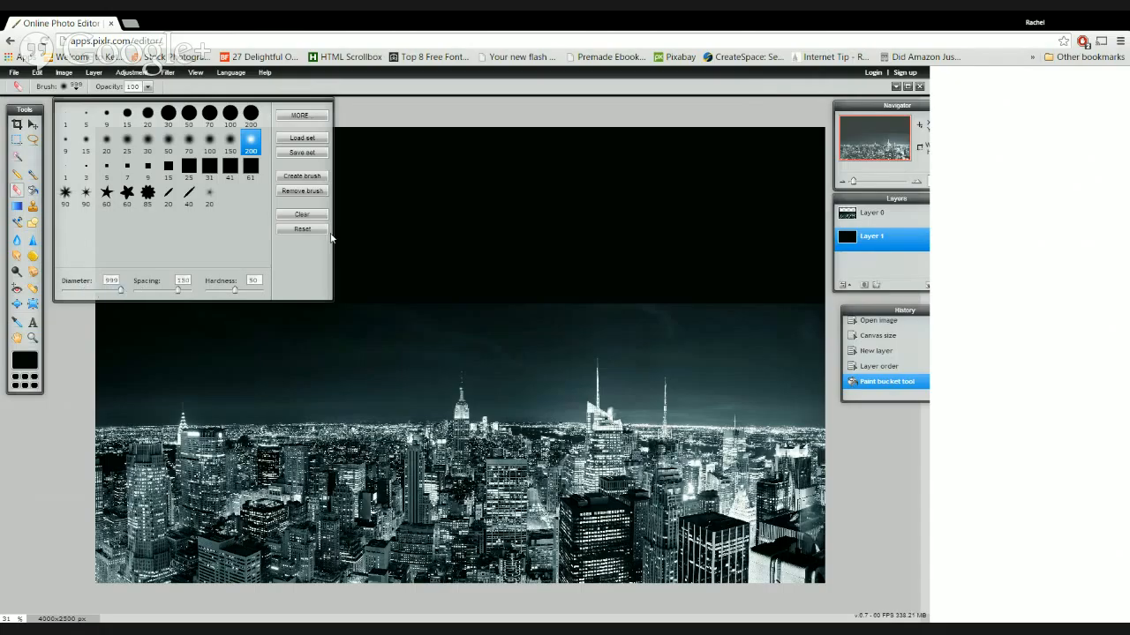
click(499, 101)
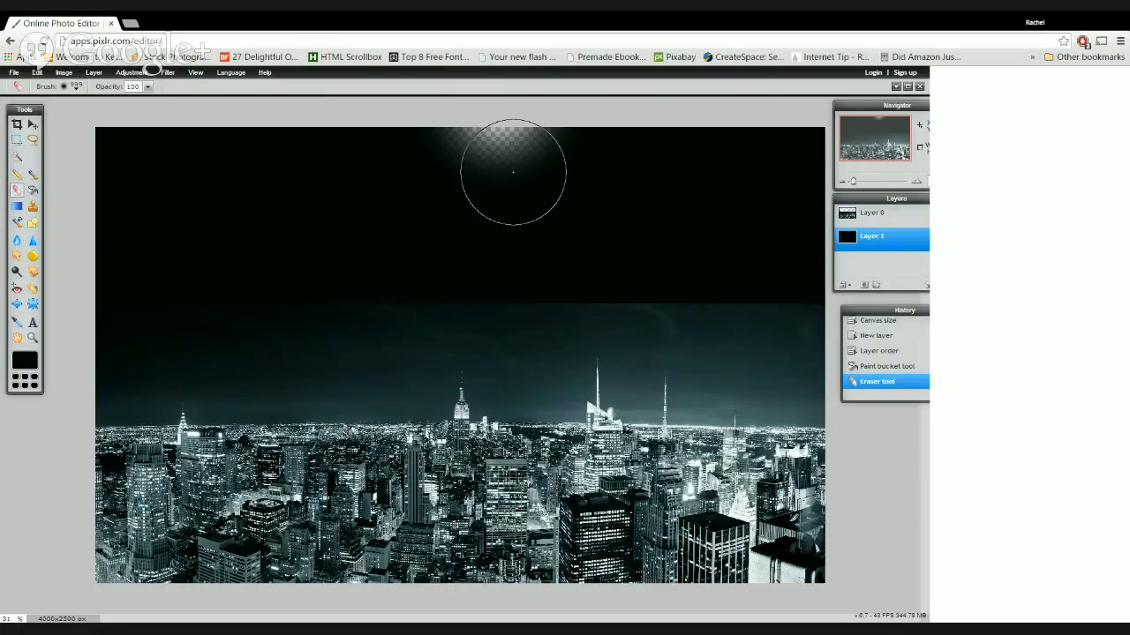
key(ctrl+z)
Lower the eraser opacity to 7 and erase repeatedly along the upper edge of the sky on Layer 0 to soften the seam
click(882, 215)
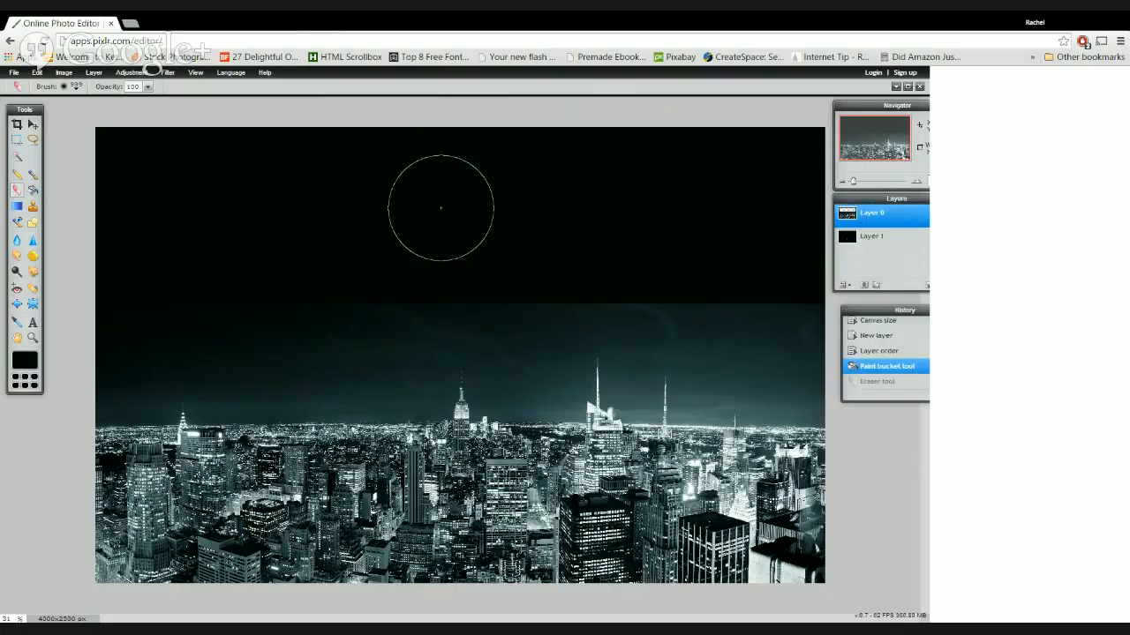
click(148, 87)
drag(150, 101, 95, 100)
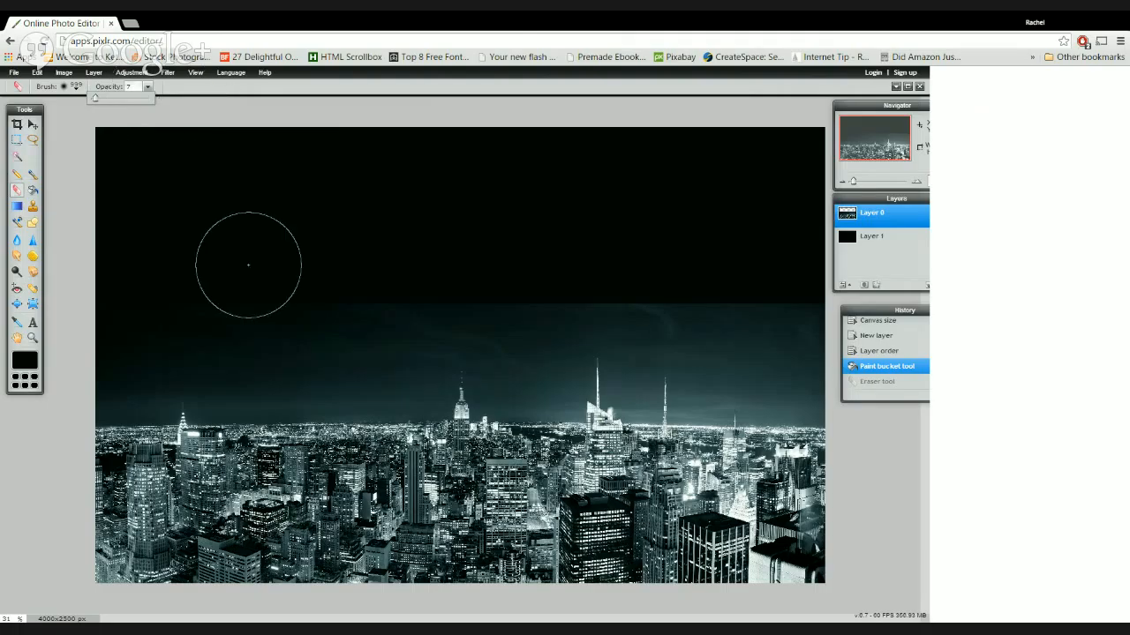
mouse_move(115, 274)
mouse_down()
mouse_move(336, 252)
mouse_move(492, 274)
mouse_up()
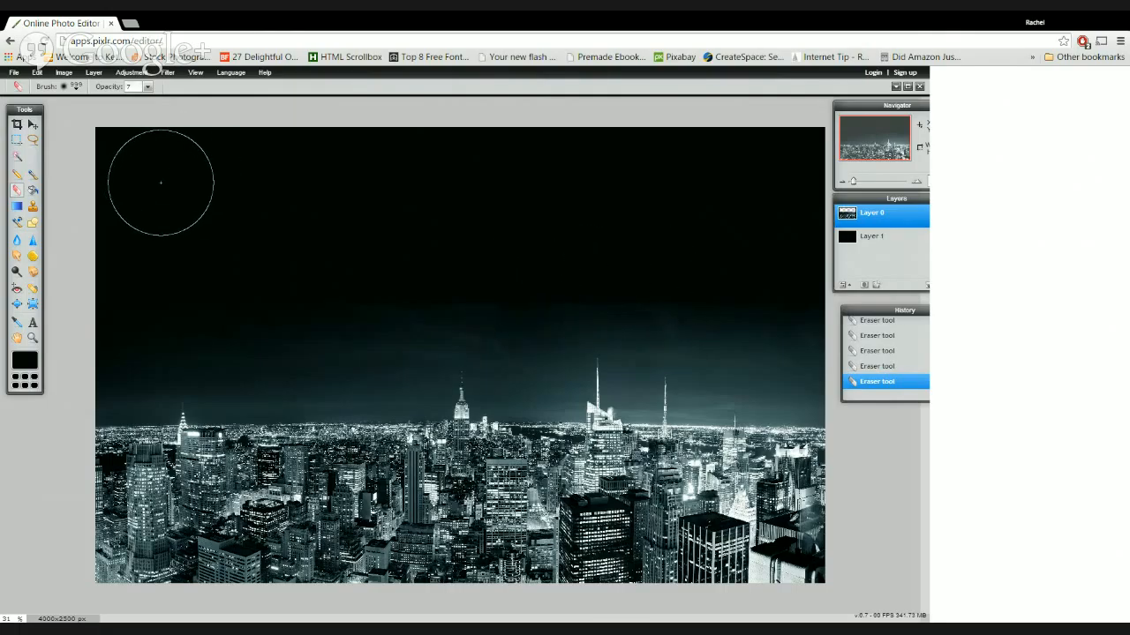
Undo all the eraser strokes on Layer 0, keeping the dark fill on the layer beneath
key(ctrl+z)
key(ctrl+z)
key(ctrl+z)
key(ctrl+z)
key(ctrl+z)
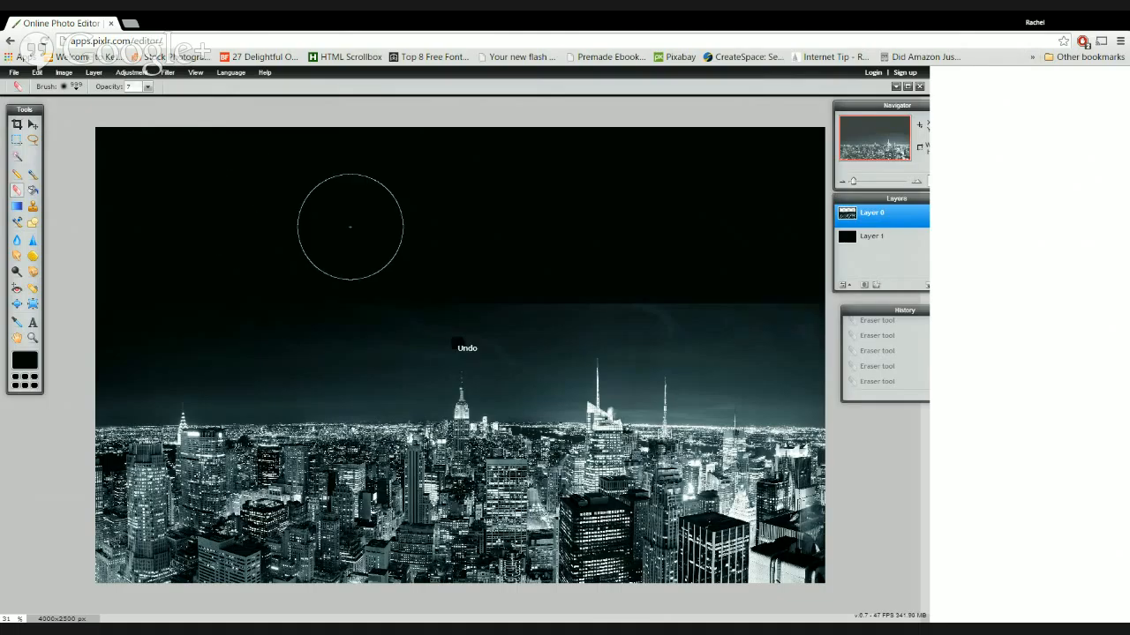
key(ctrl+z)
key(ctrl+z)
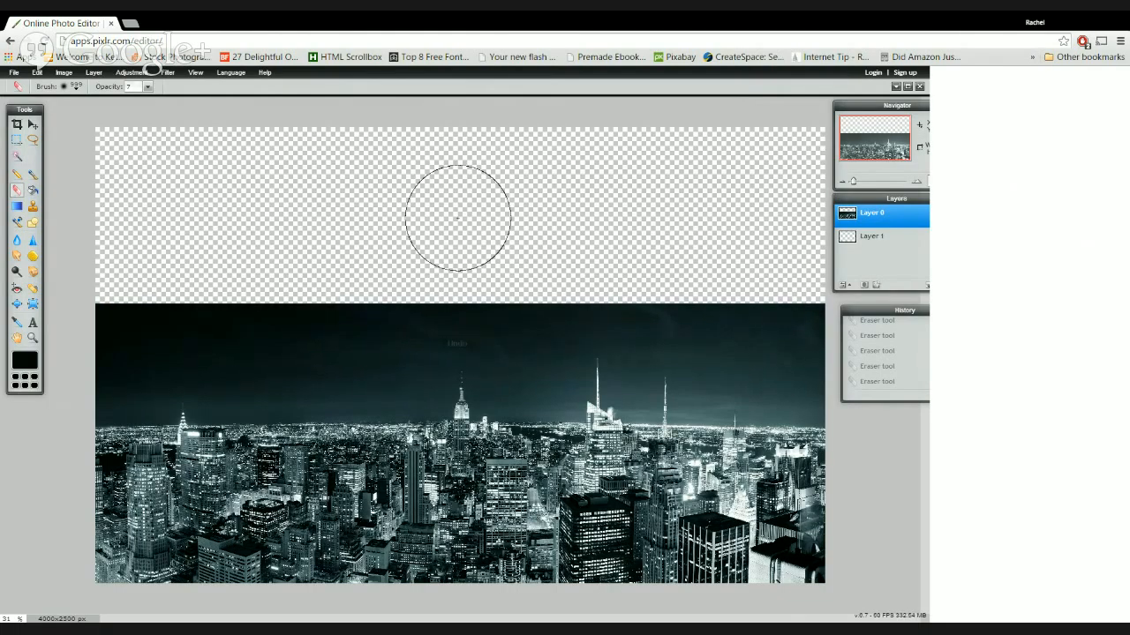
key(ctrl+y)
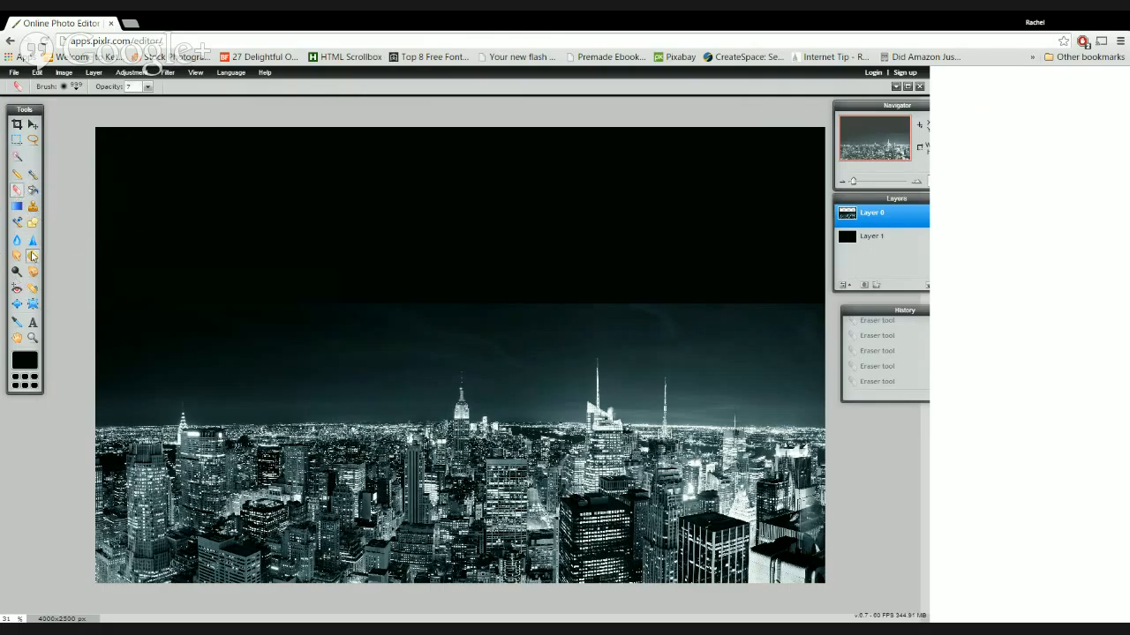
Try a linear white-to-black gradient from top to bottom over Layer 0, and undo it
click(17, 206)
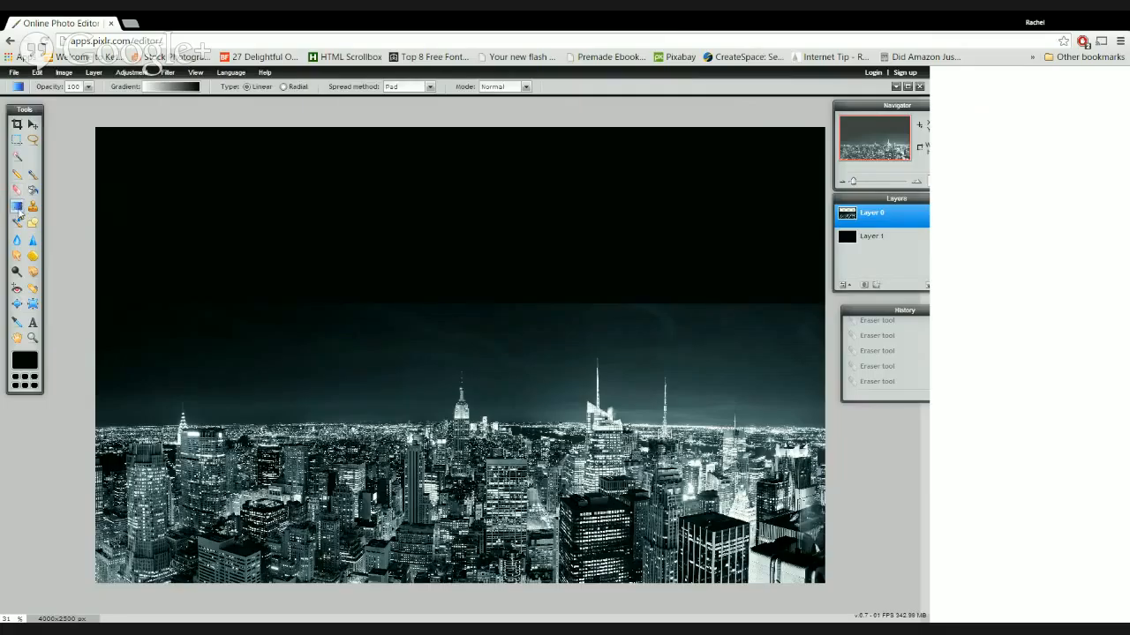
click(184, 88)
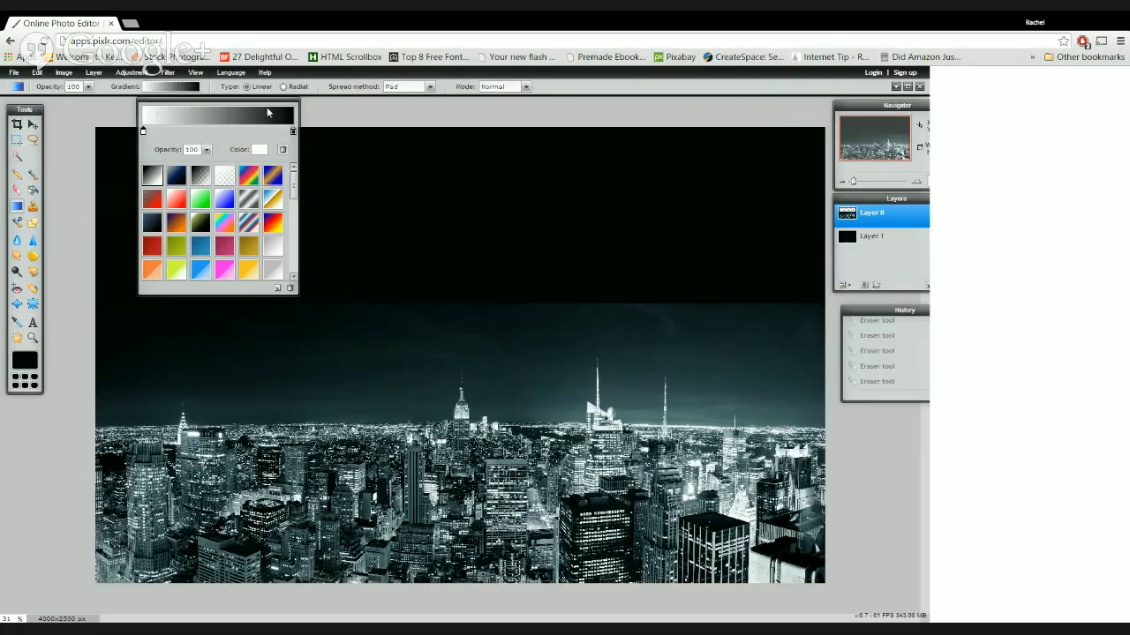
click(339, 110)
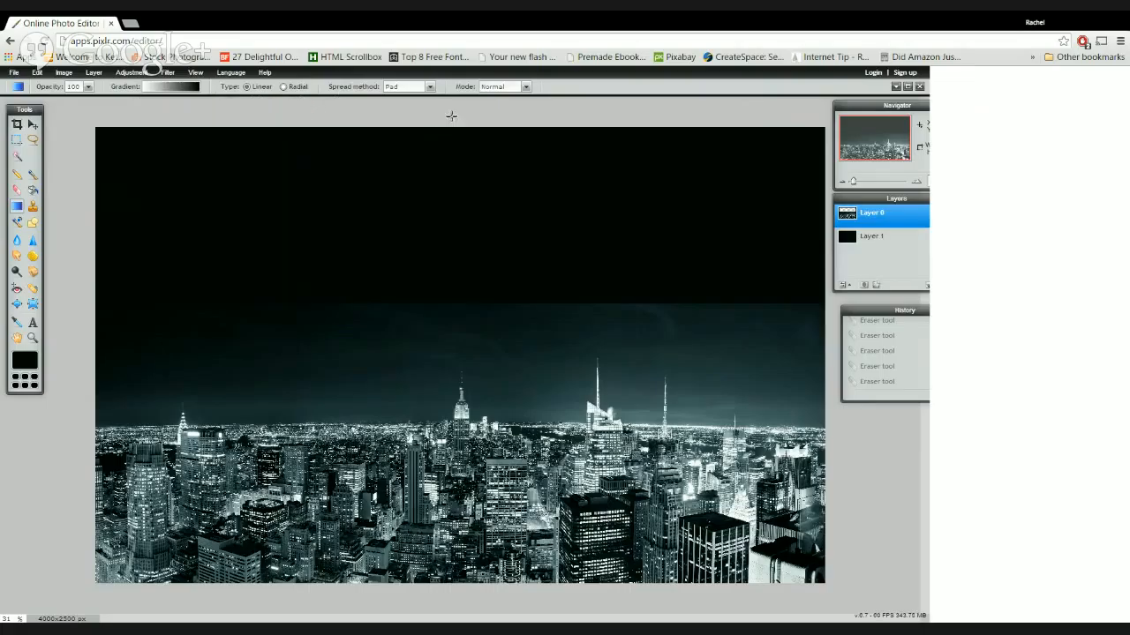
drag(447, 114, 448, 604)
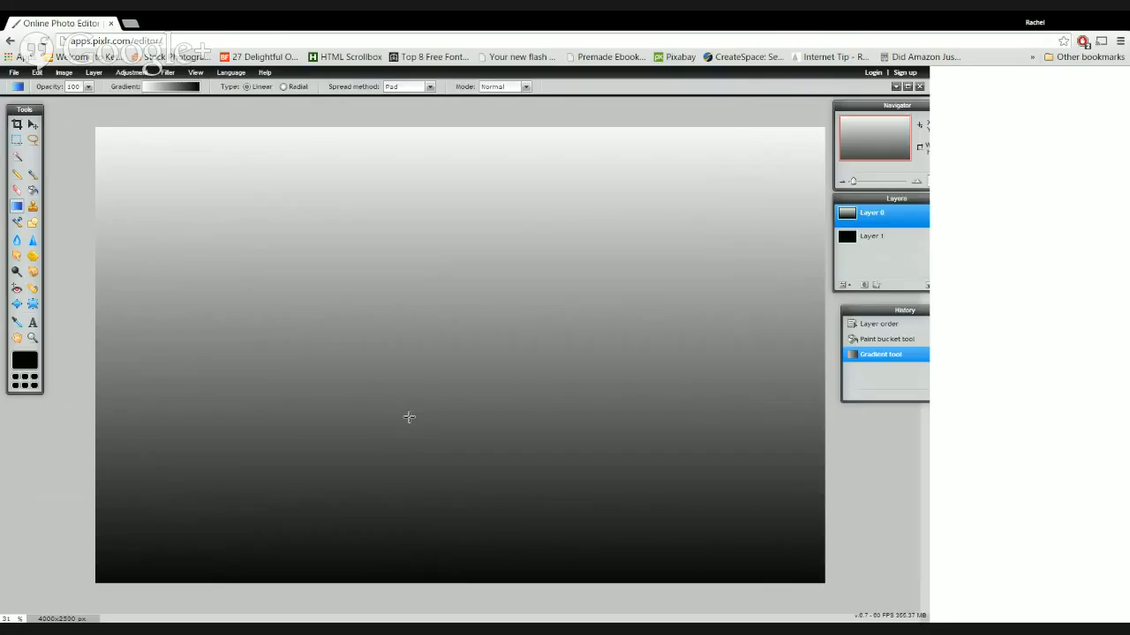
key(ctrl+z)
Choose the black-to-transparent gradient preset and set its starting colour to the sampled main colour #000808
click(171, 87)
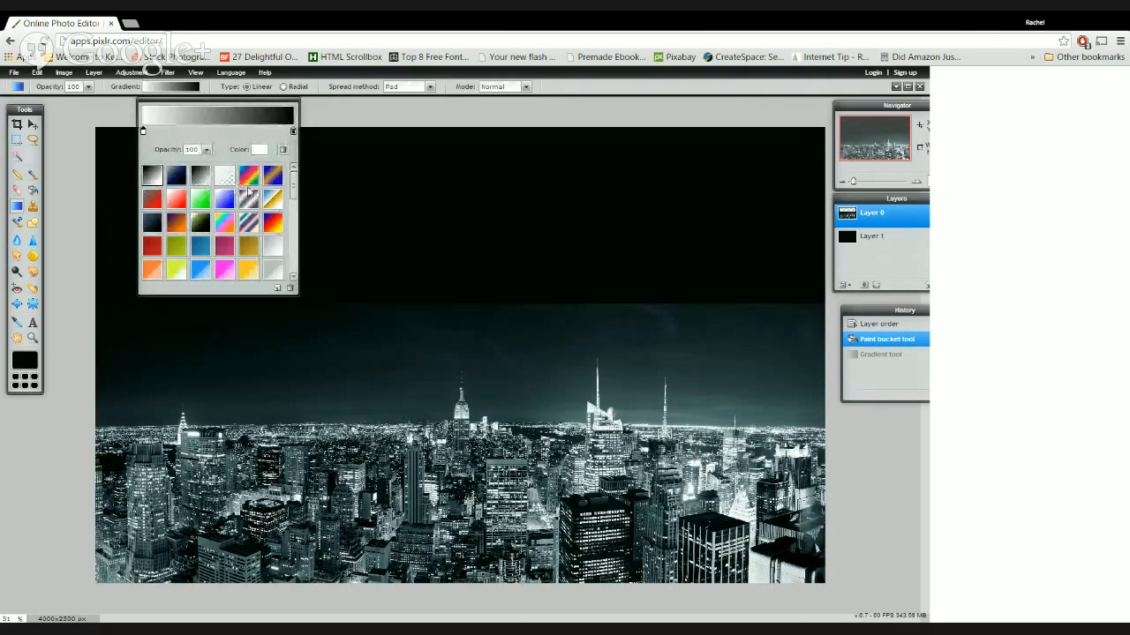
click(201, 177)
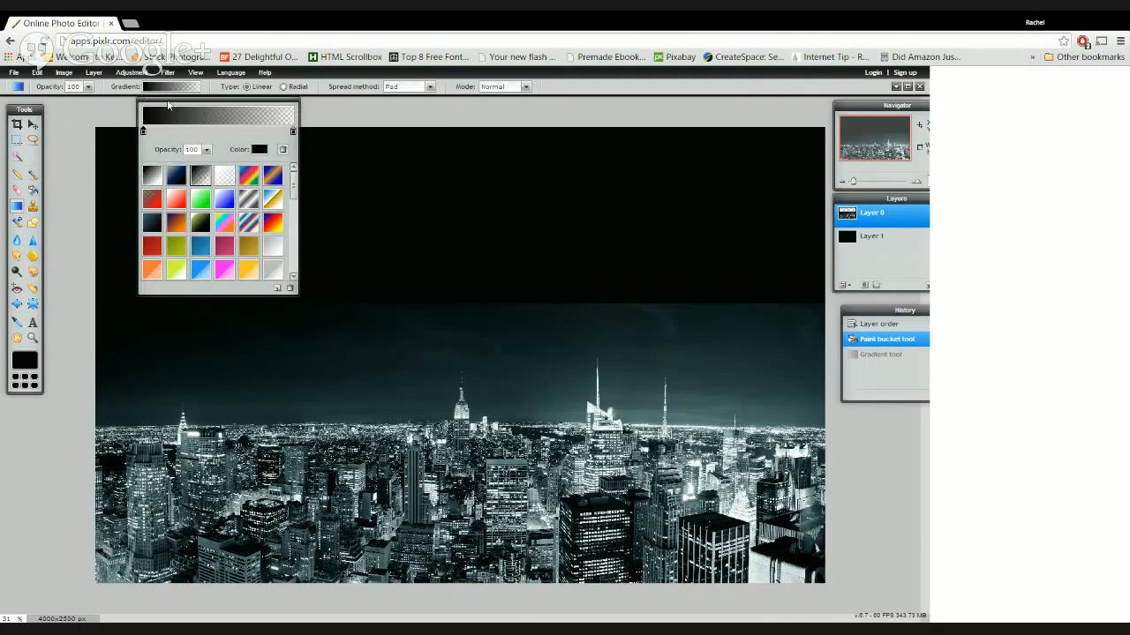
click(259, 150)
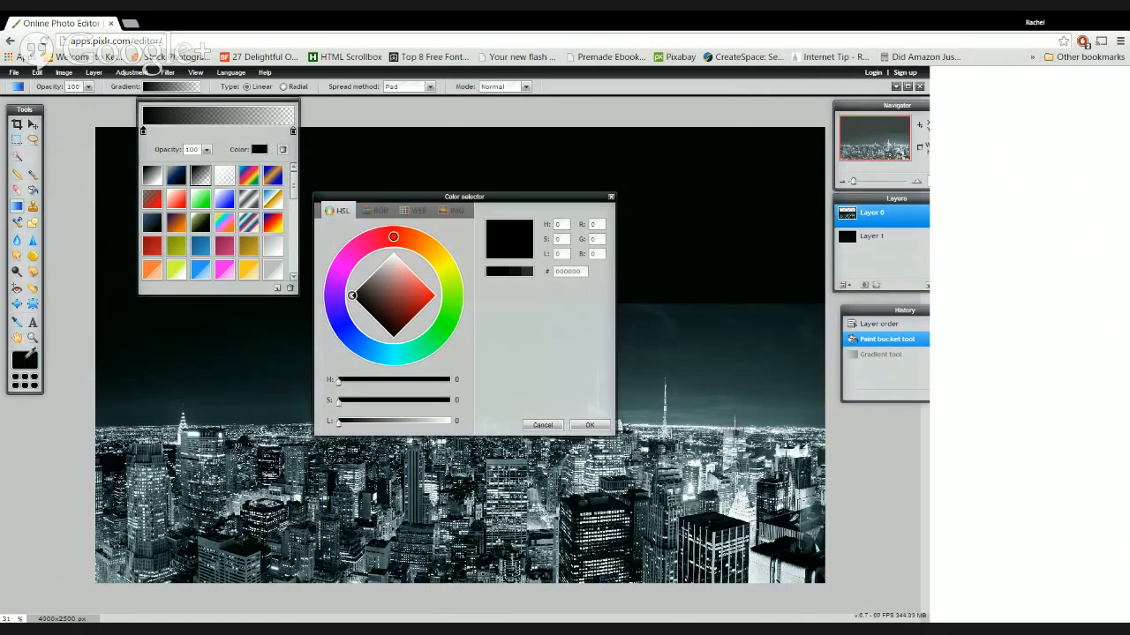
click(27, 357)
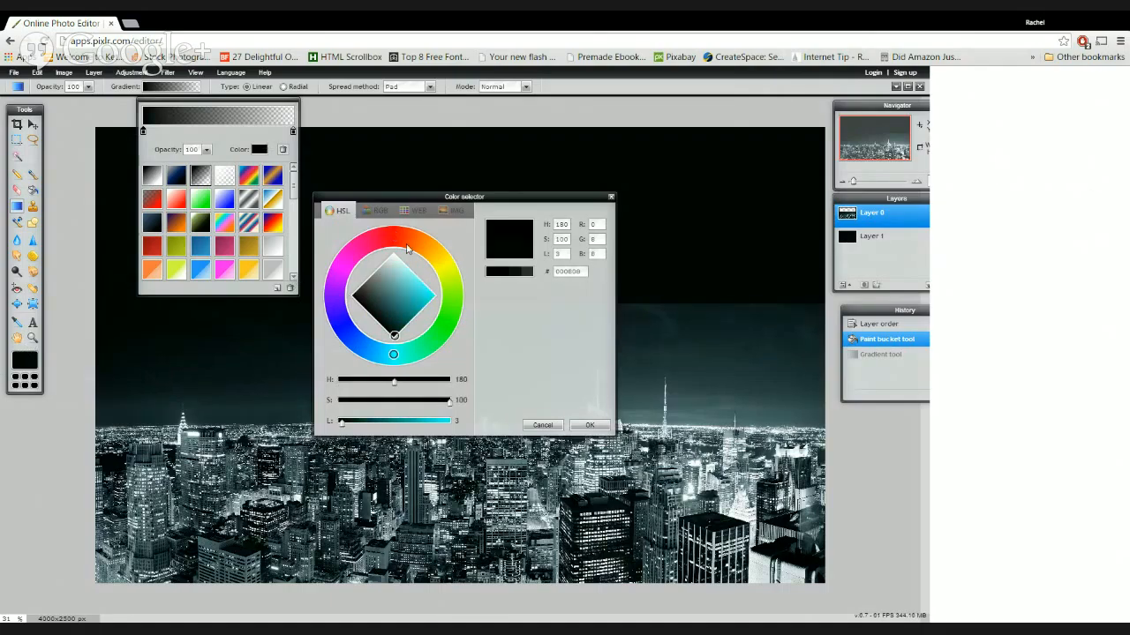
click(590, 426)
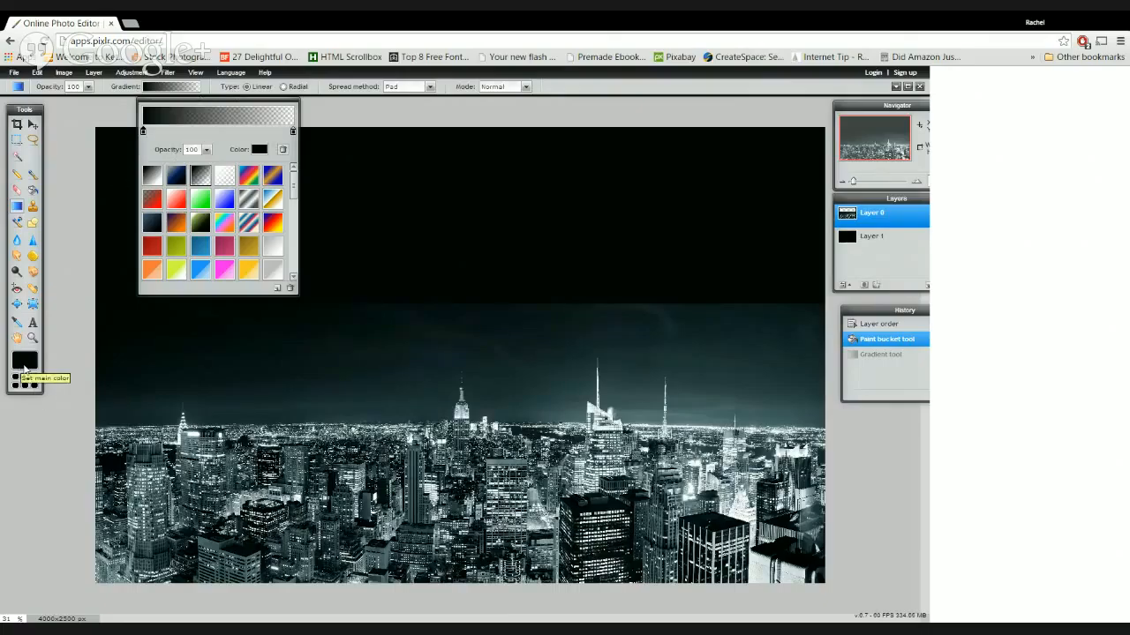
click(58, 159)
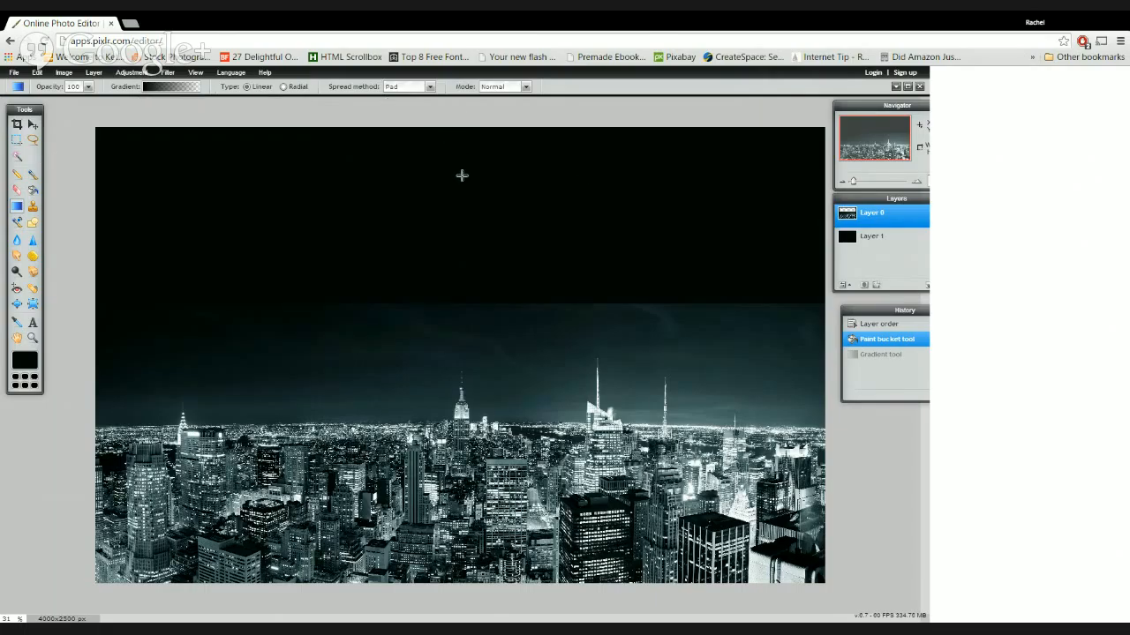
Try Normal-mode linear gradients drawn downward across the sky seam on Layer 0, and undo them
drag(462, 174, 460, 360)
drag(460, 360, 460, 360)
drag(464, 289, 465, 343)
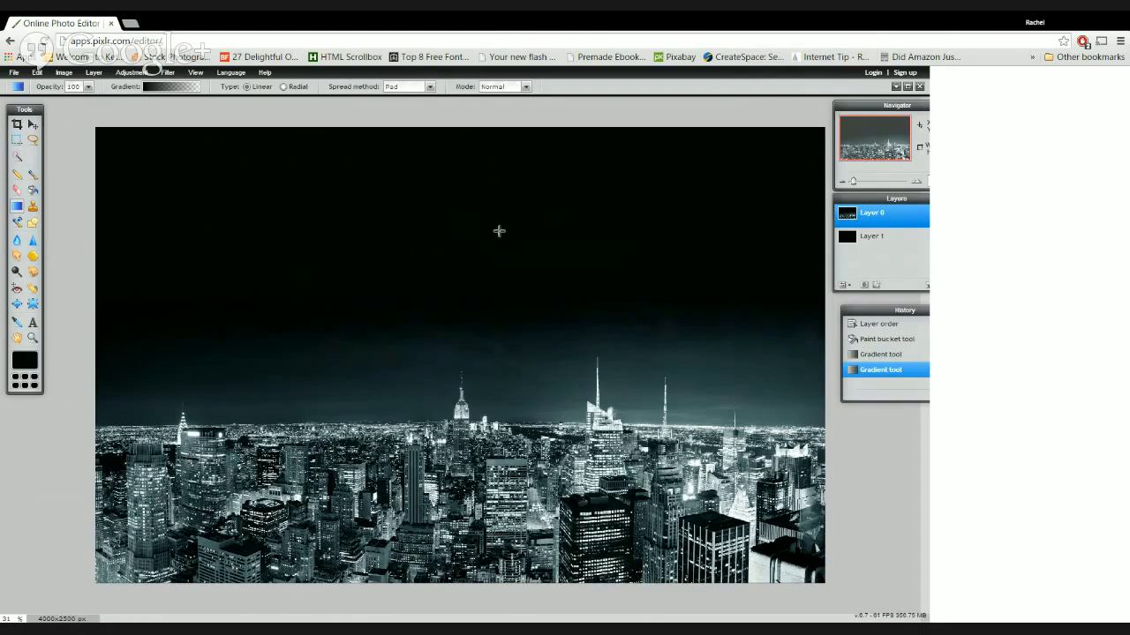
key(ctrl+z)
key(ctrl+z)
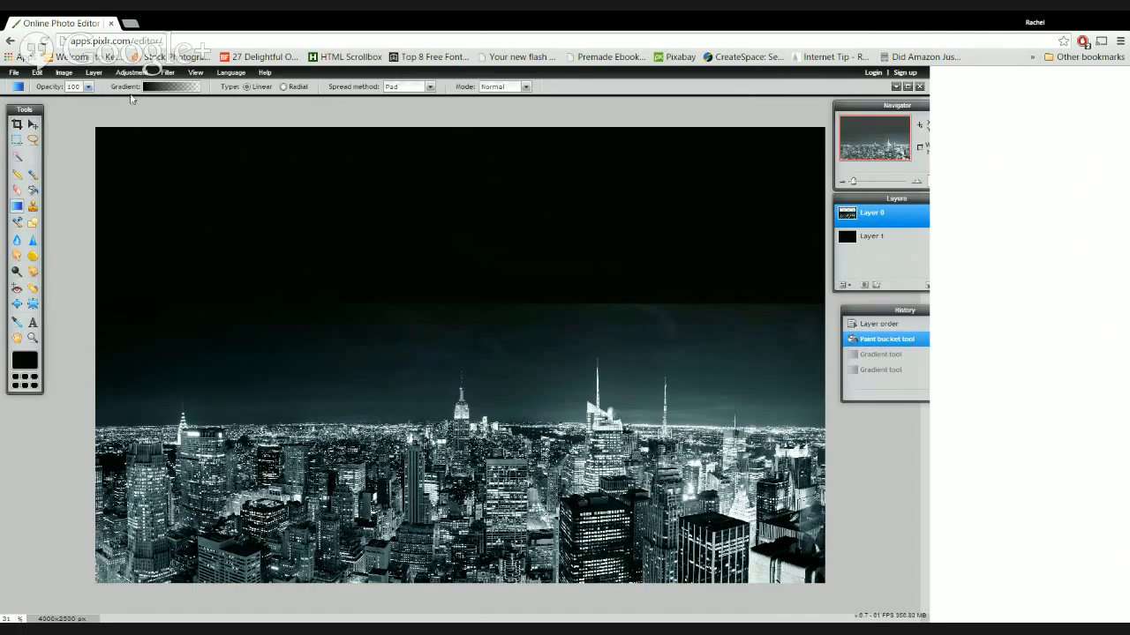
Try a short downward linear gradient in Multiply mode across the sky seam on Layer 0, and undo it
click(526, 89)
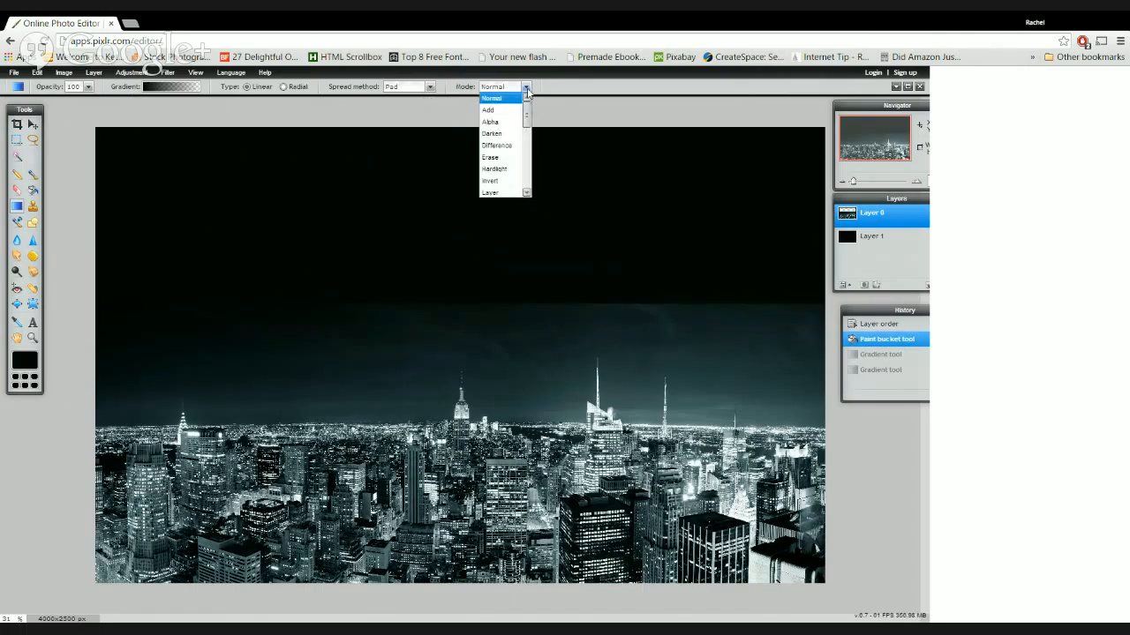
drag(527, 113, 531, 172)
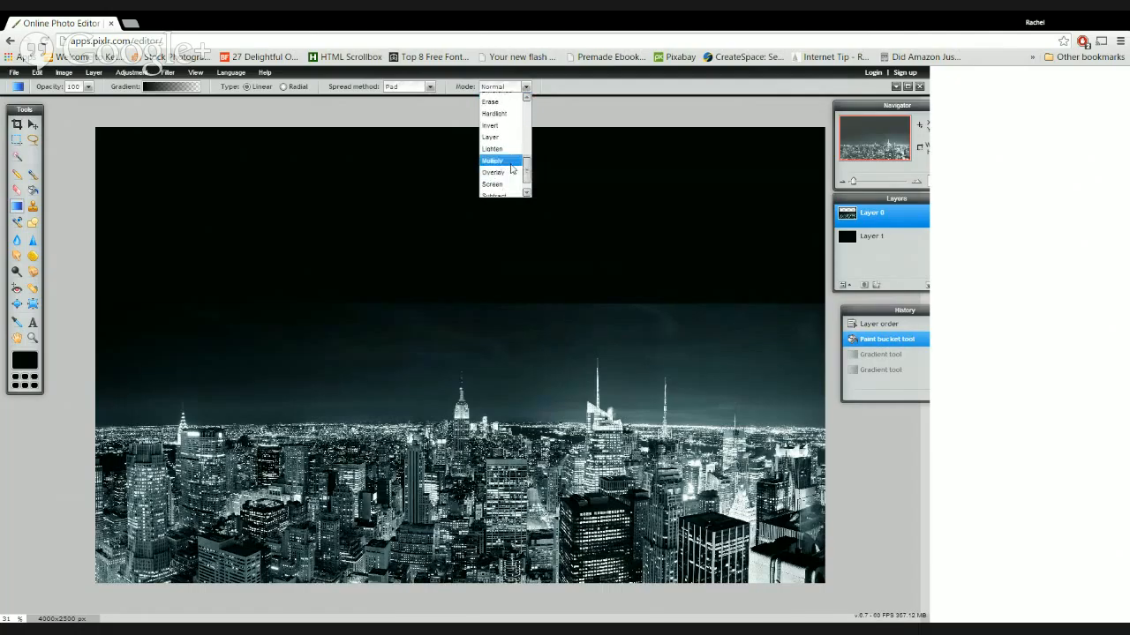
click(512, 169)
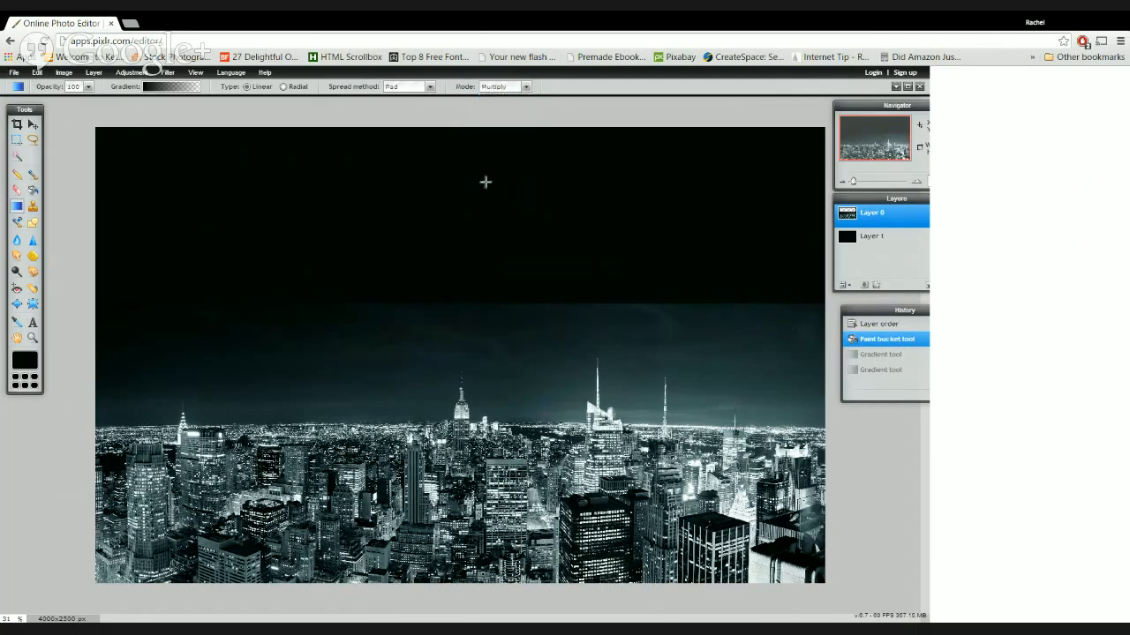
click(526, 86)
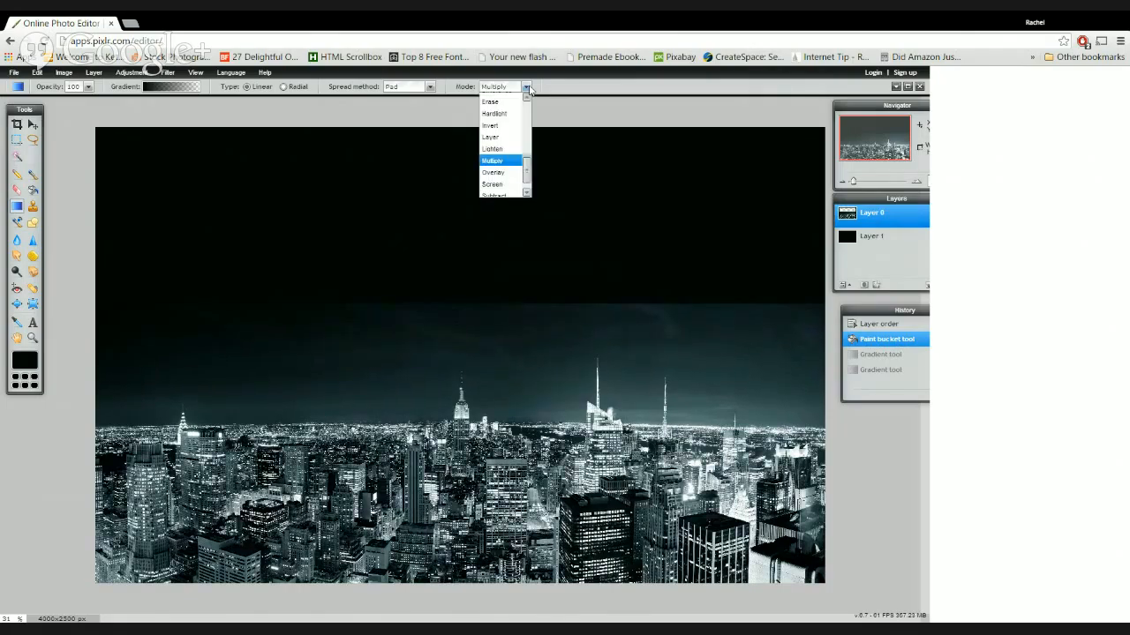
click(496, 160)
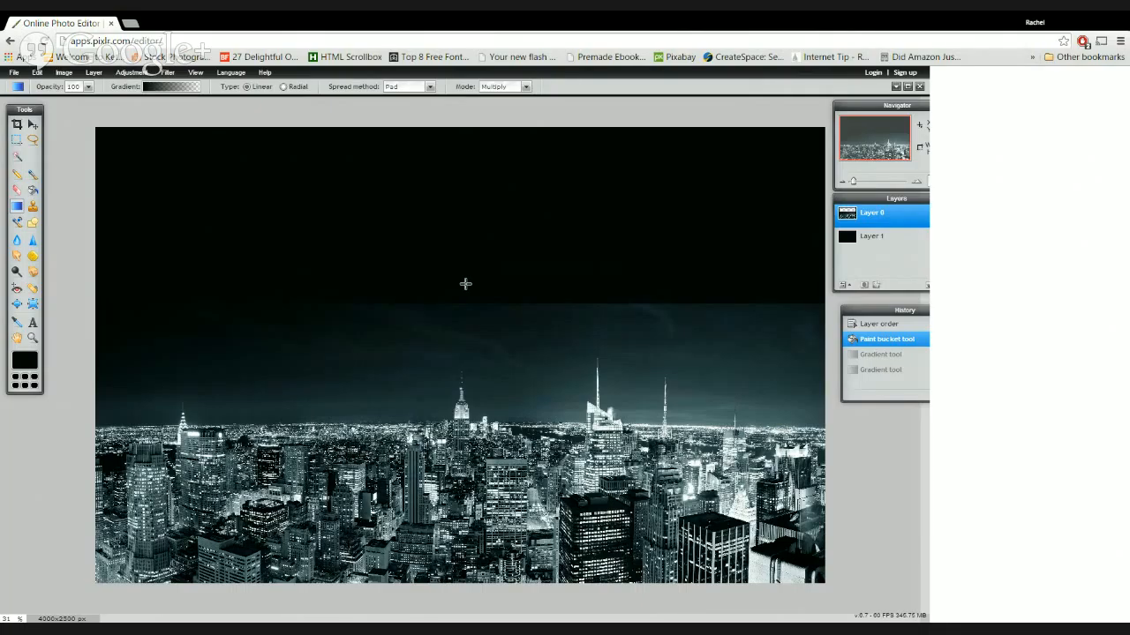
drag(465, 284, 465, 335)
drag(465, 334, 465, 335)
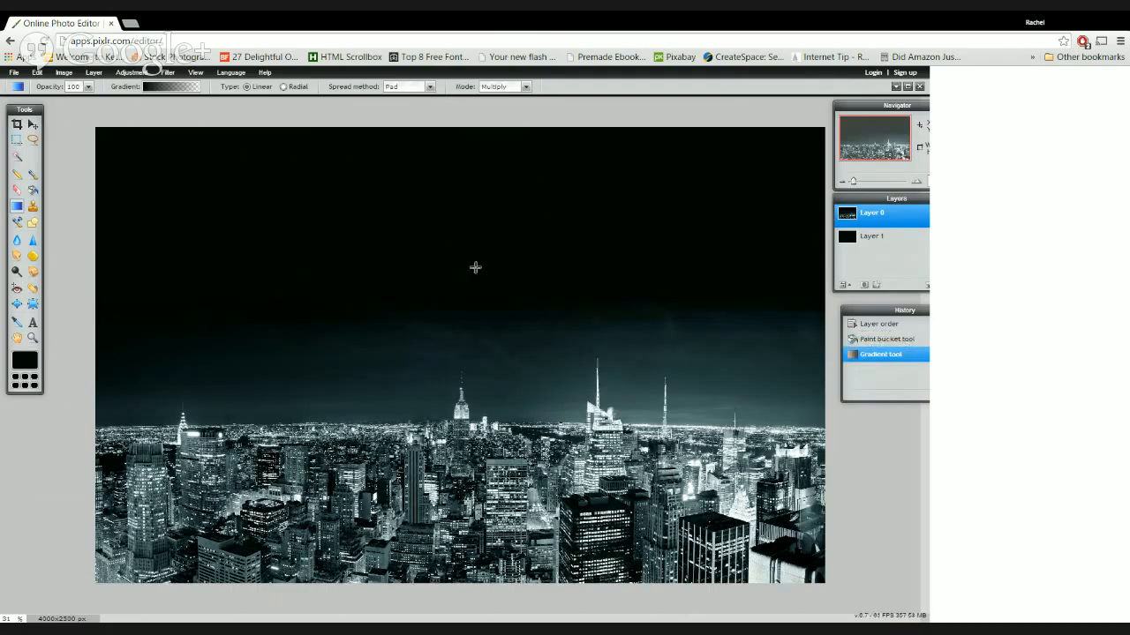
key(ctrl+z)
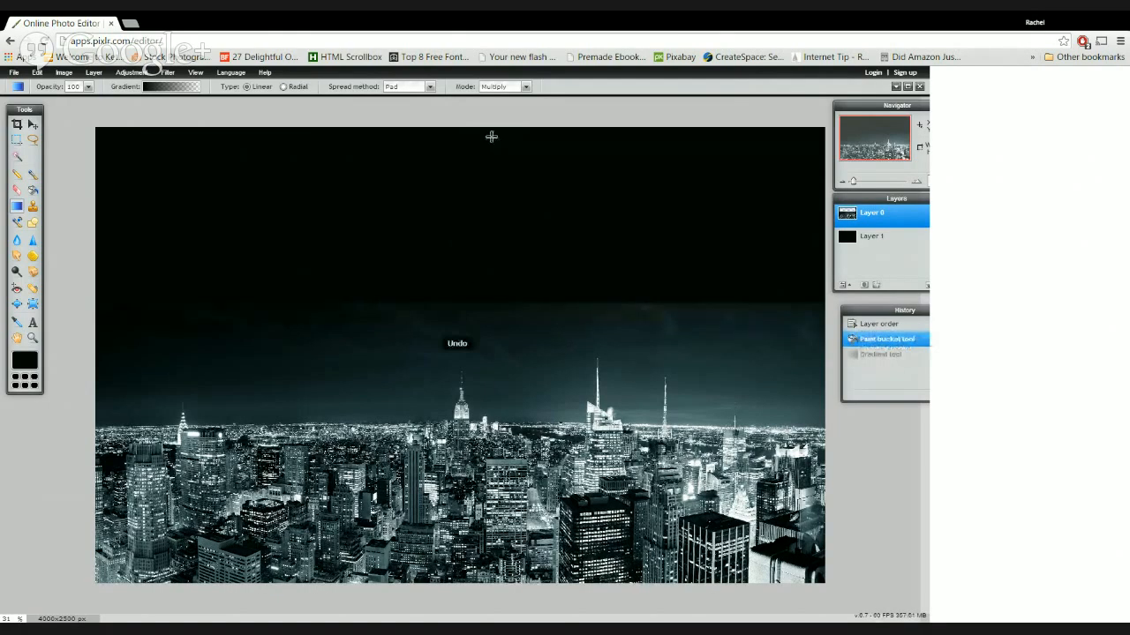
Try Overlay-mode gradients on Layer 0, one across the seam and one from the lower sky through the buildings, undoing each
click(505, 87)
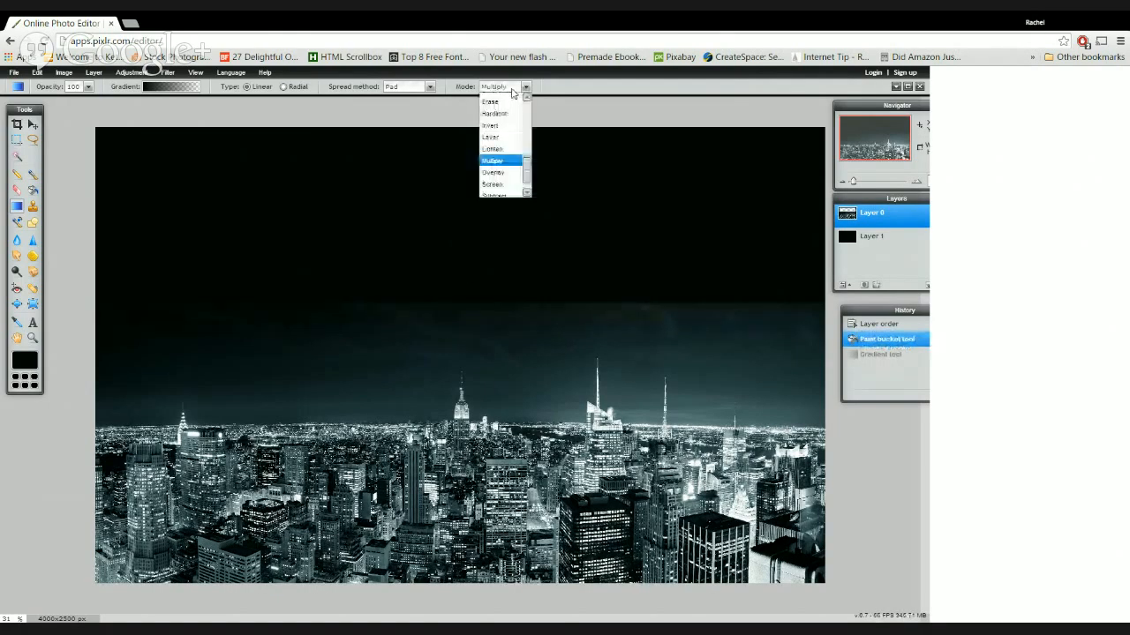
click(493, 172)
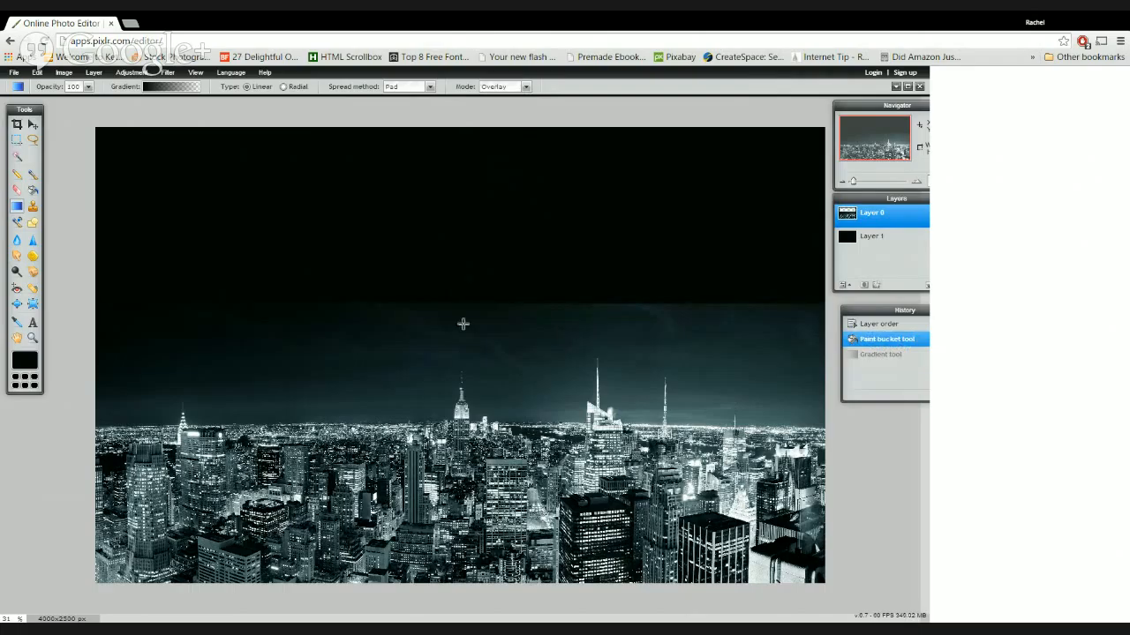
drag(466, 288, 466, 356)
drag(466, 356, 466, 355)
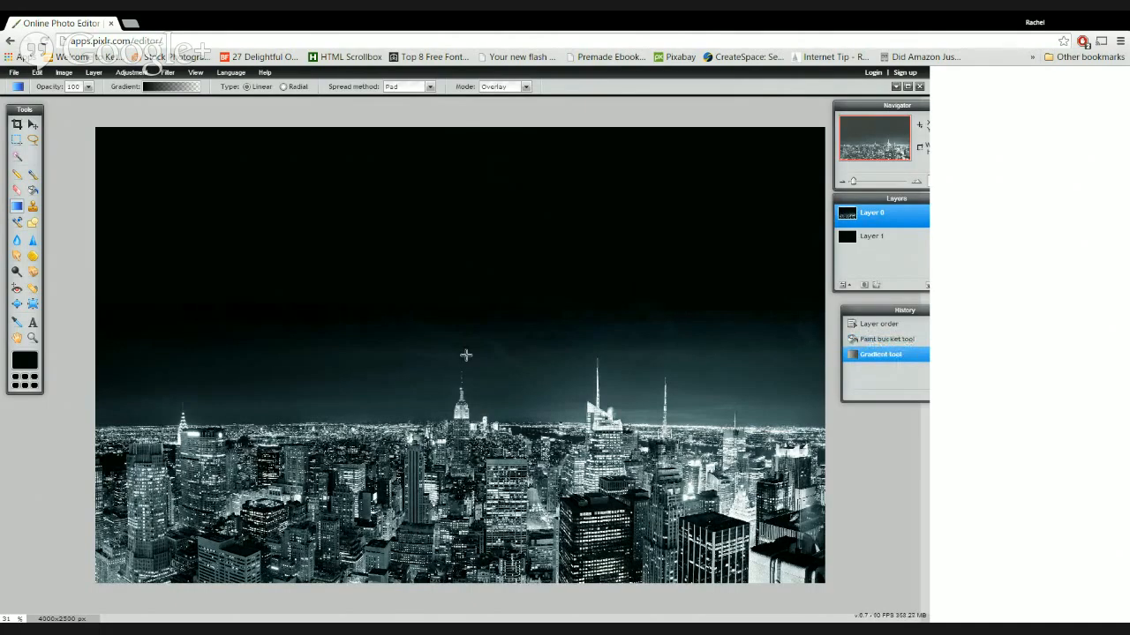
key(ctrl+z)
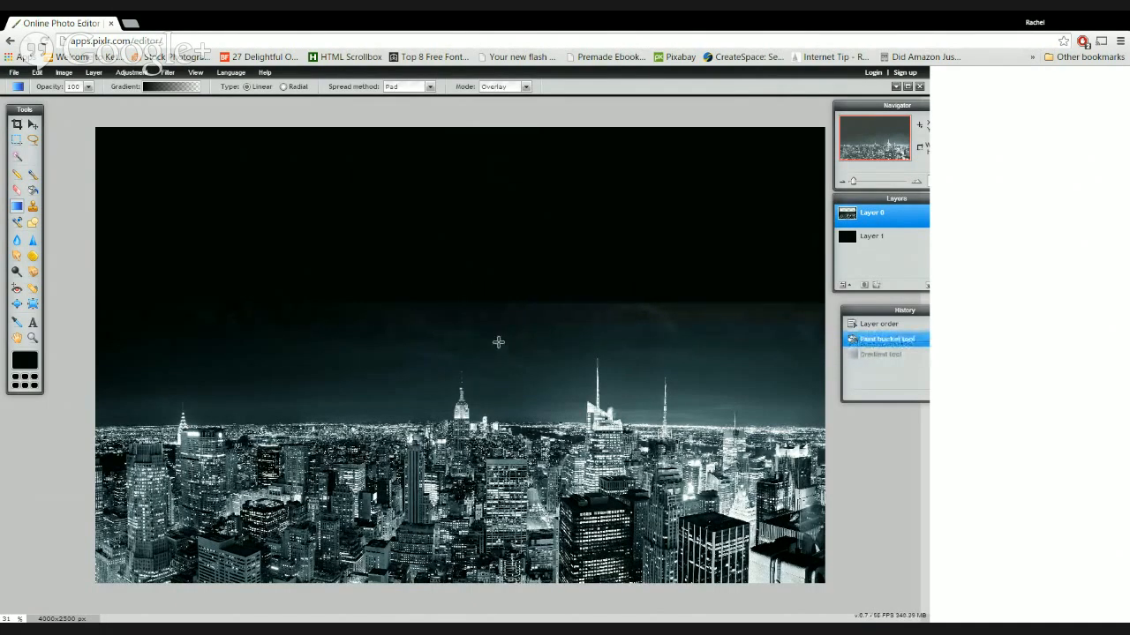
drag(498, 339, 498, 579)
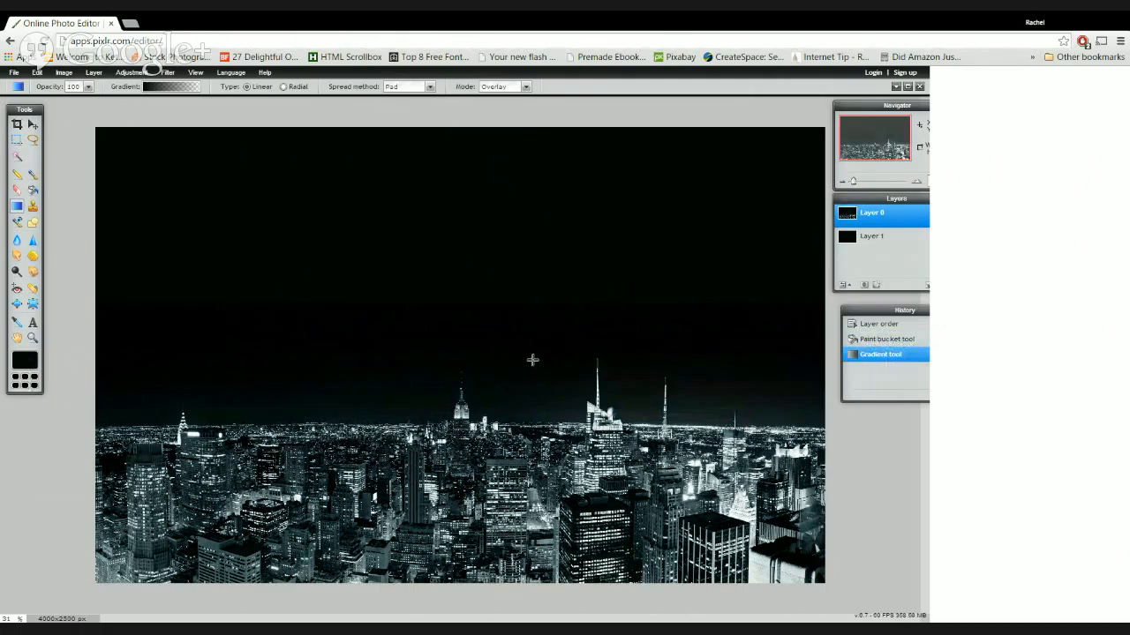
key(ctrl+z)
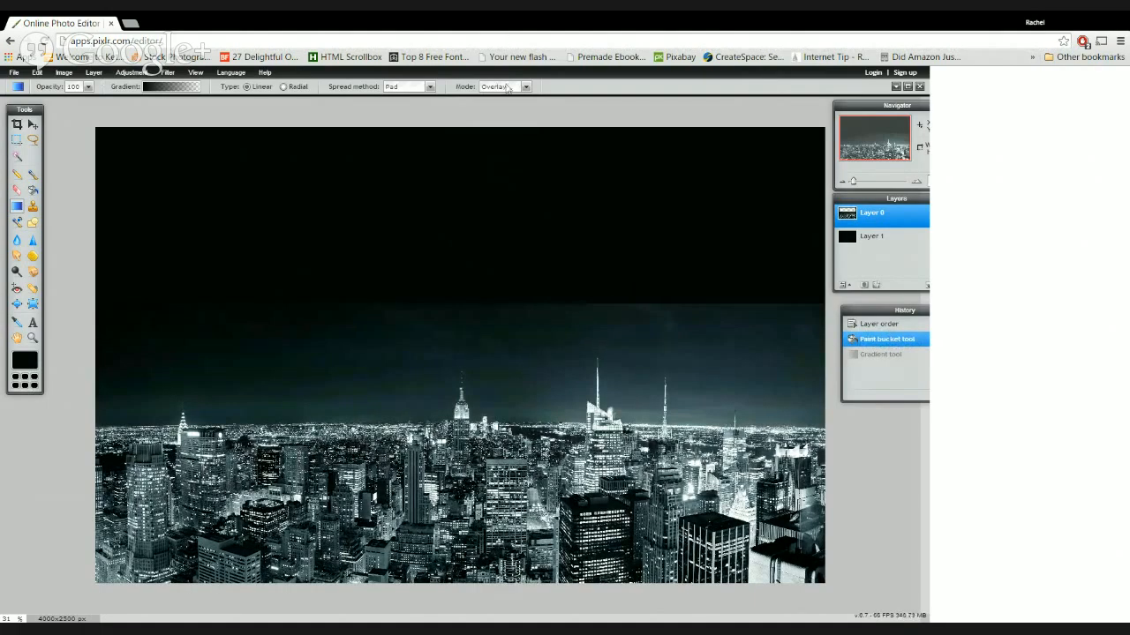
Try a Multiply-mode gradient from just above the skyline down over the buildings on Layer 0, and undo it
click(508, 87)
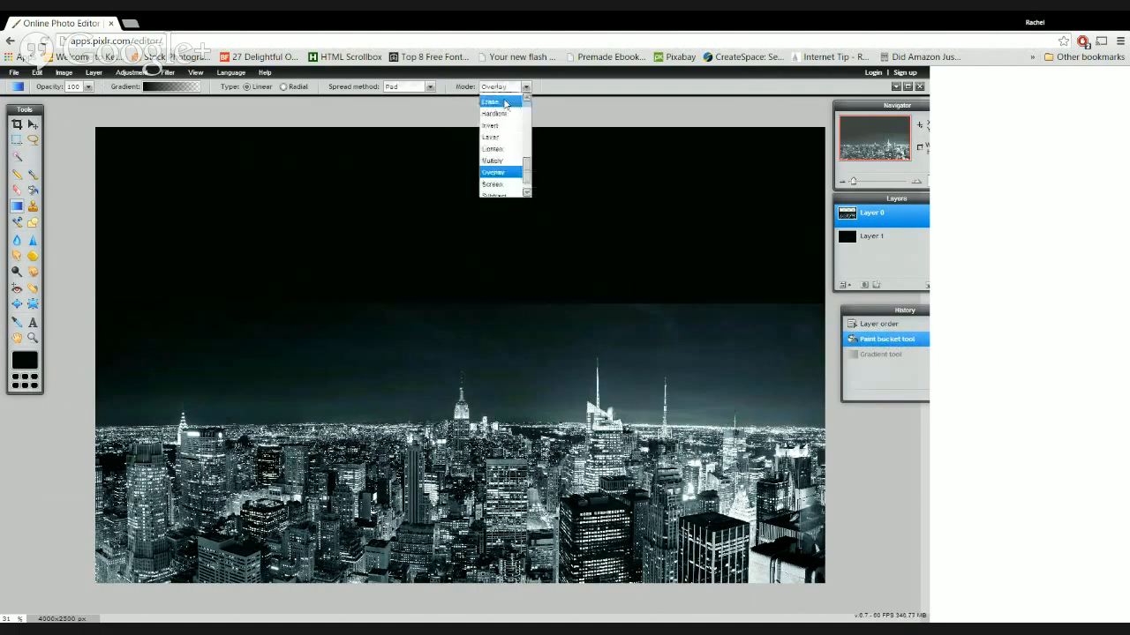
click(491, 161)
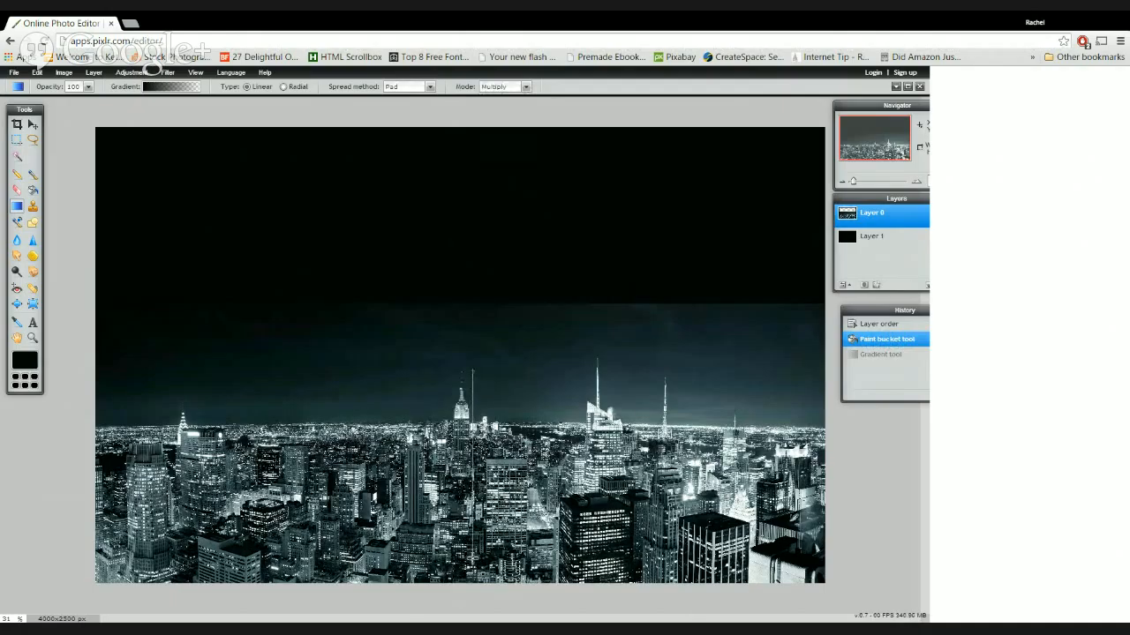
drag(472, 369, 473, 558)
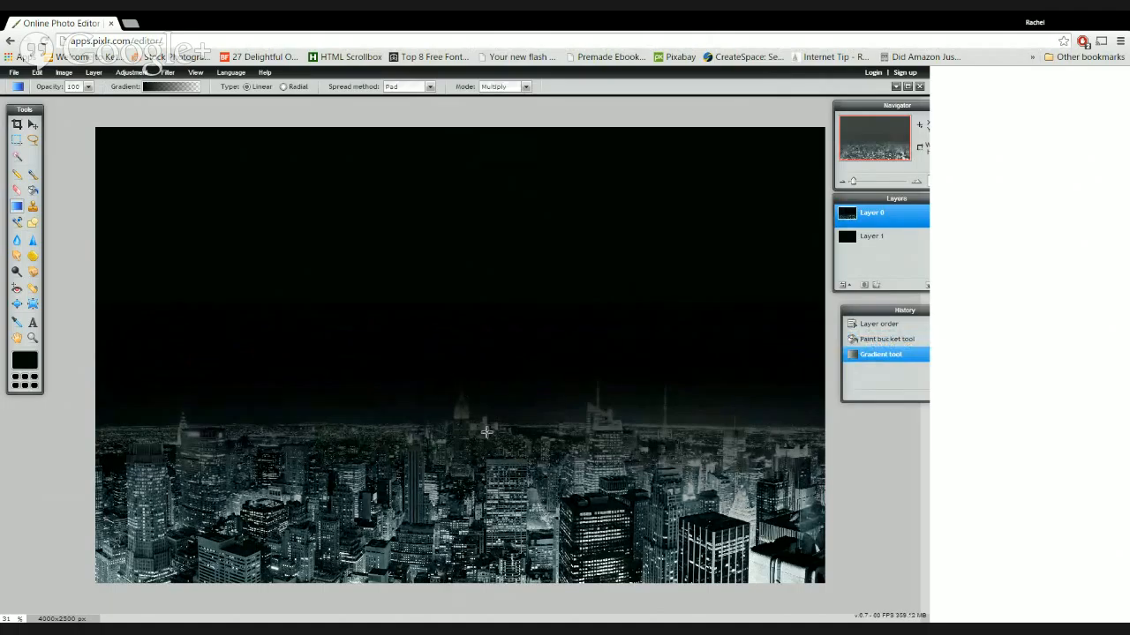
key(ctrl+z)
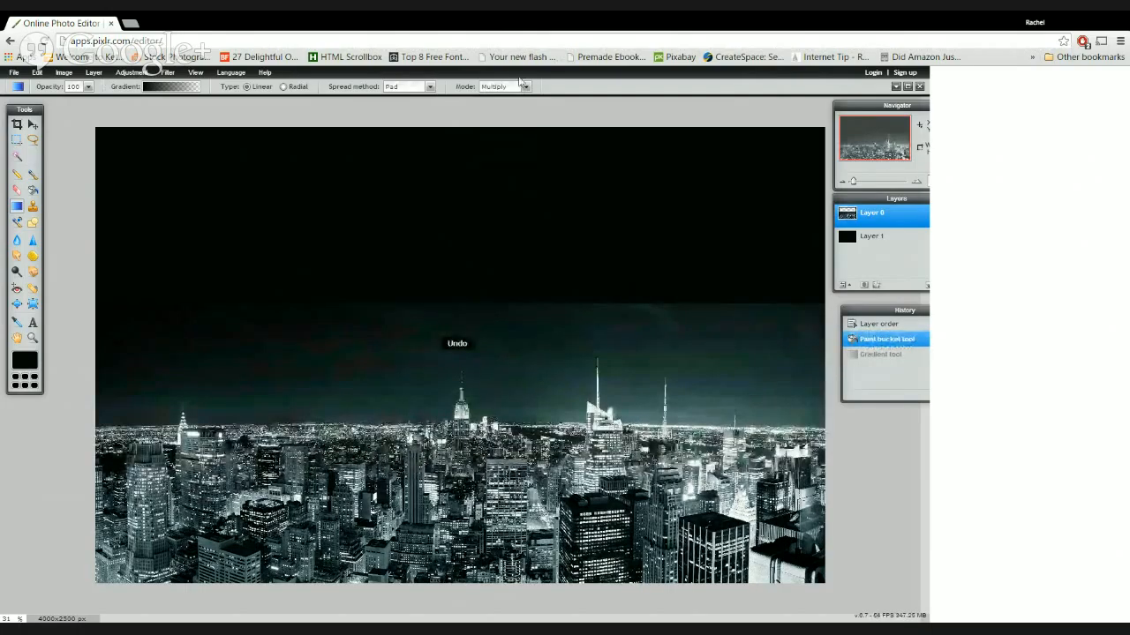
Set the gradient mode to Overlay and layer several downward linear gradients from the dark sky toward the skyline on Layer 0
click(526, 86)
scroll(510, 130, up, 3)
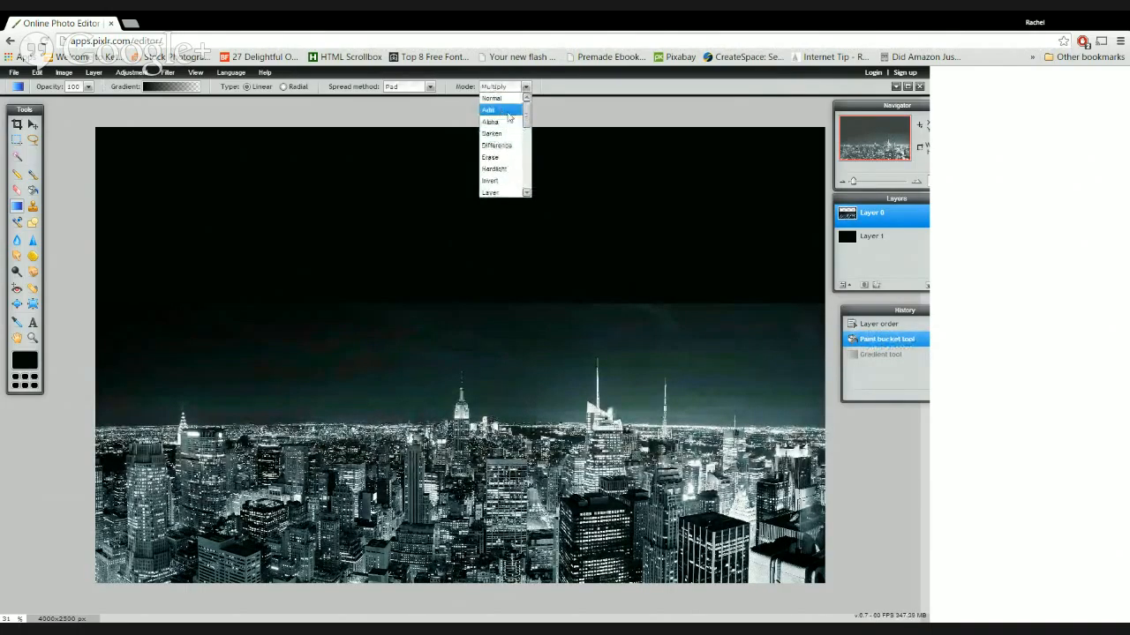
scroll(505, 141, down, 3)
scroll(504, 145, down, 2)
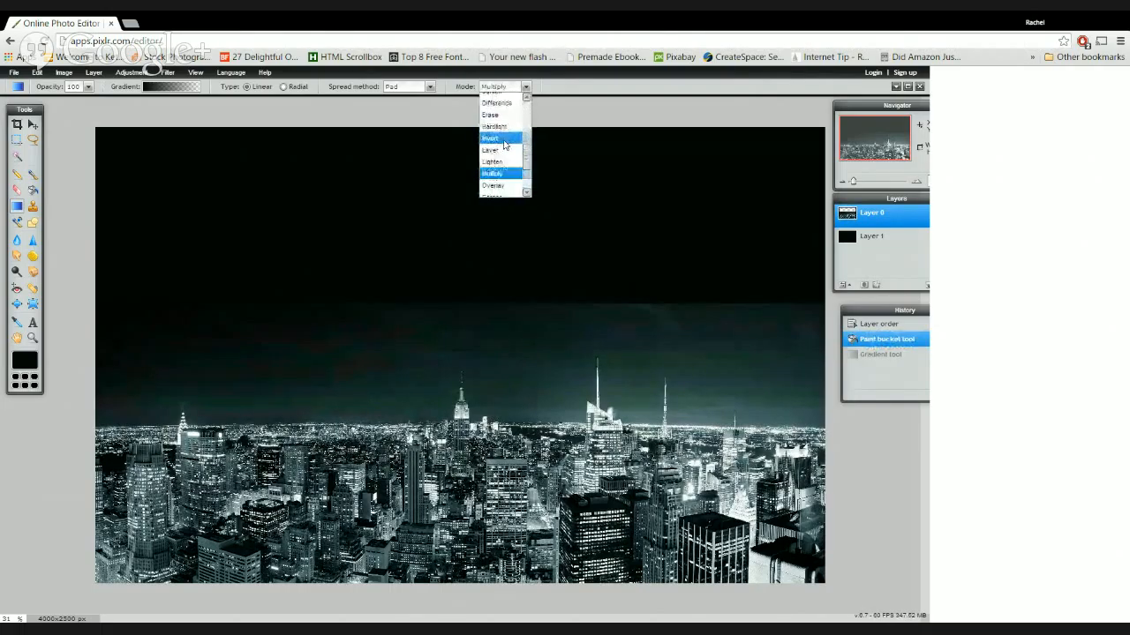
click(493, 180)
drag(474, 244, 476, 363)
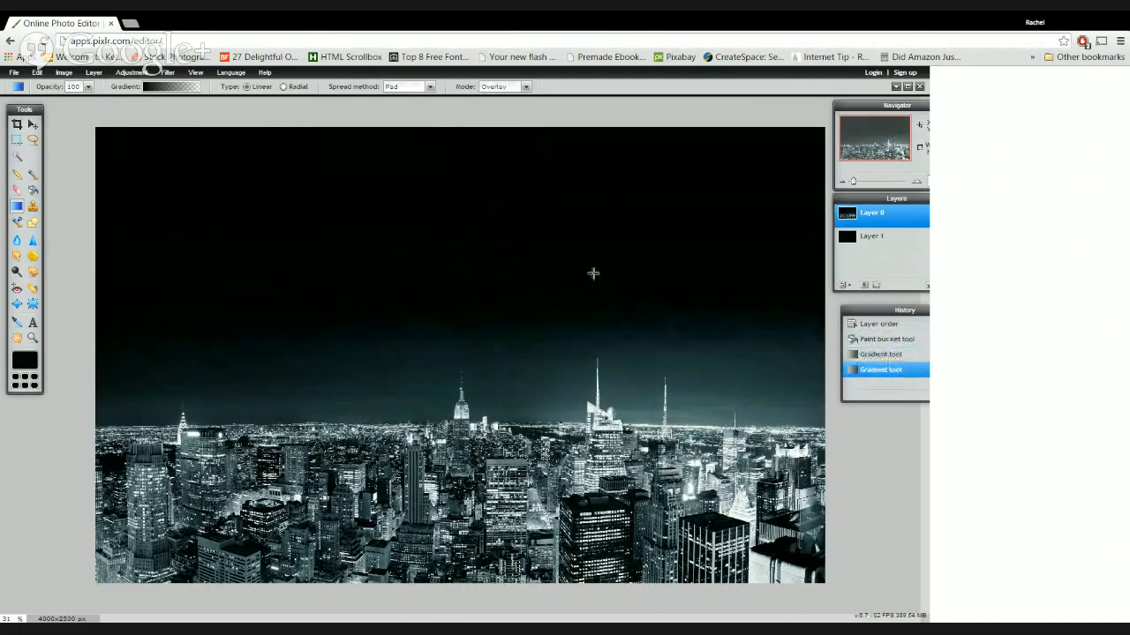
drag(635, 242, 635, 393)
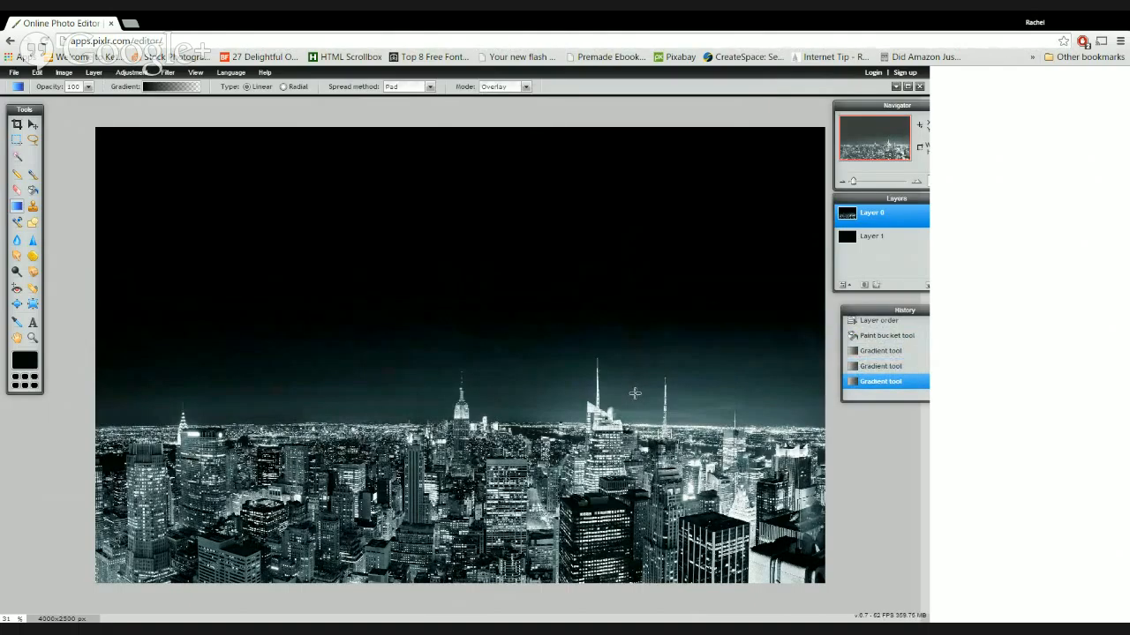
drag(528, 287, 526, 414)
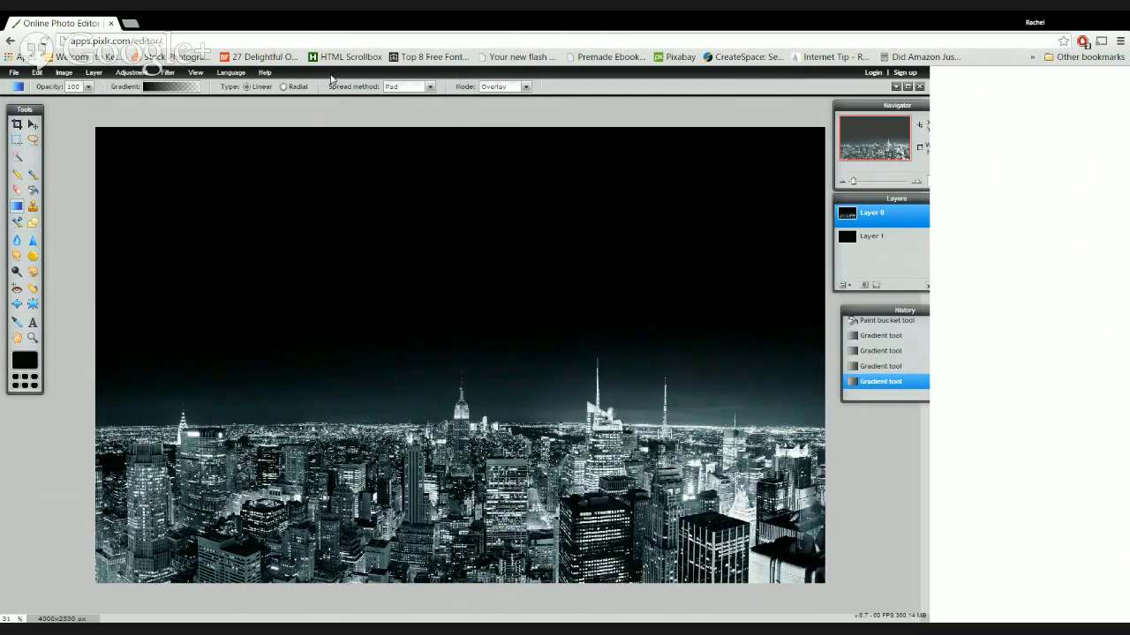
Add a text layer near the upper-left corner of the image reading "New York City: Where Couple DON'T Go To Meet"
click(33, 322)
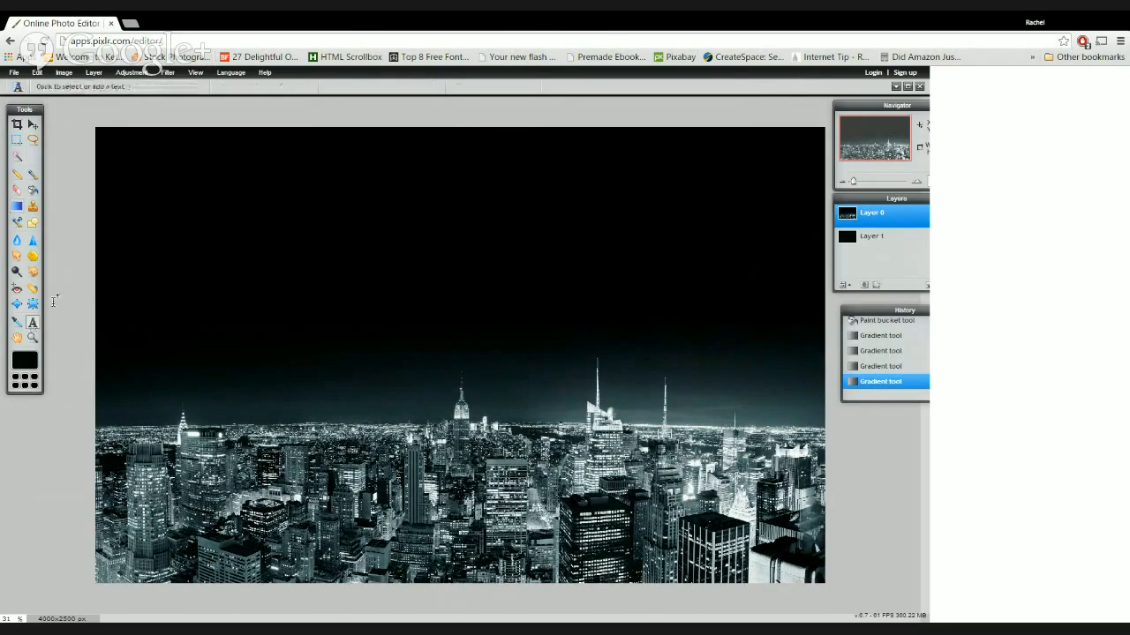
click(128, 148)
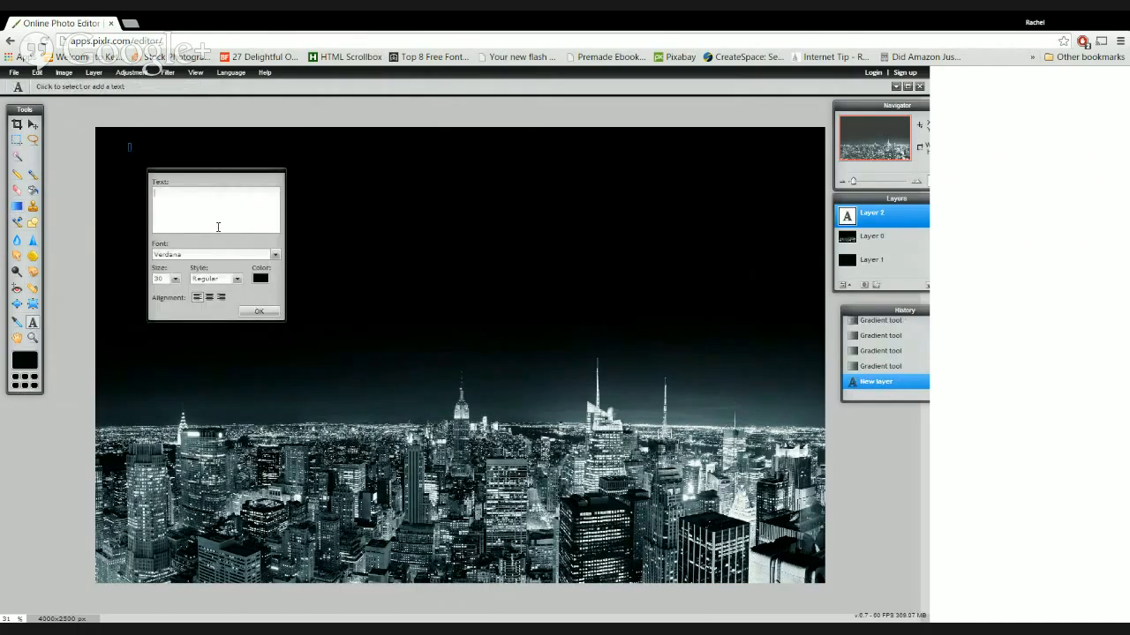
text(New Yor)
text(City: Where Couple)
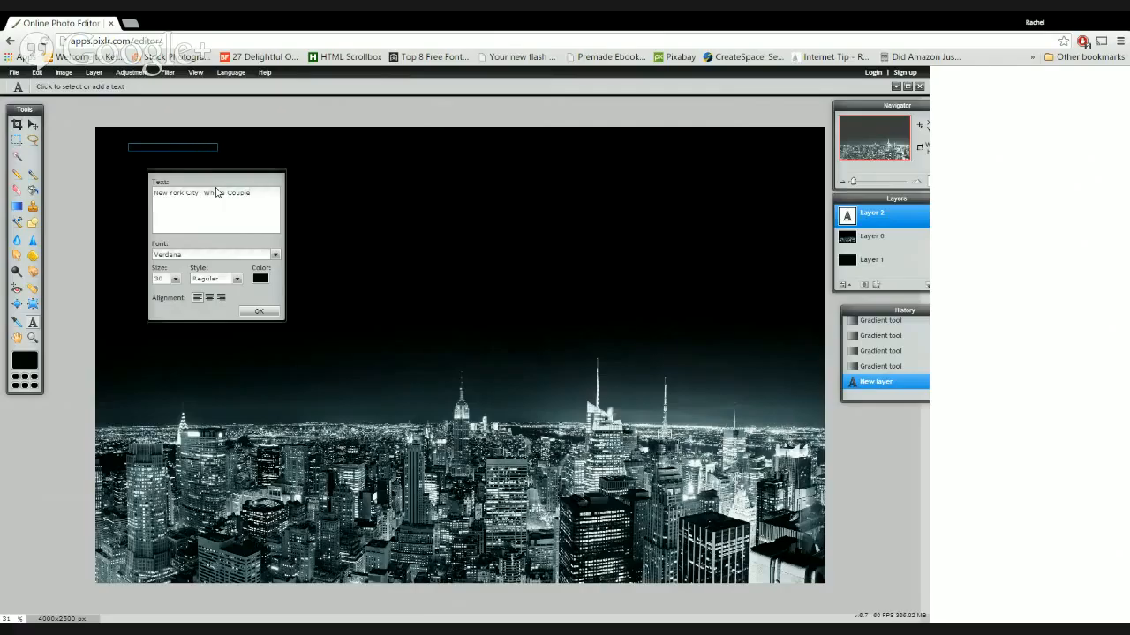
text( DON'T go to)
key(BackSpace)
key(BackSpace)
key(BackSpace)
key(BackSpace)
key(BackSpace)
text(Go)
text( T)
text(o Meet)
Format the title text in white Rockwell at size 127 and accept the text settings
key(ctrl+a)
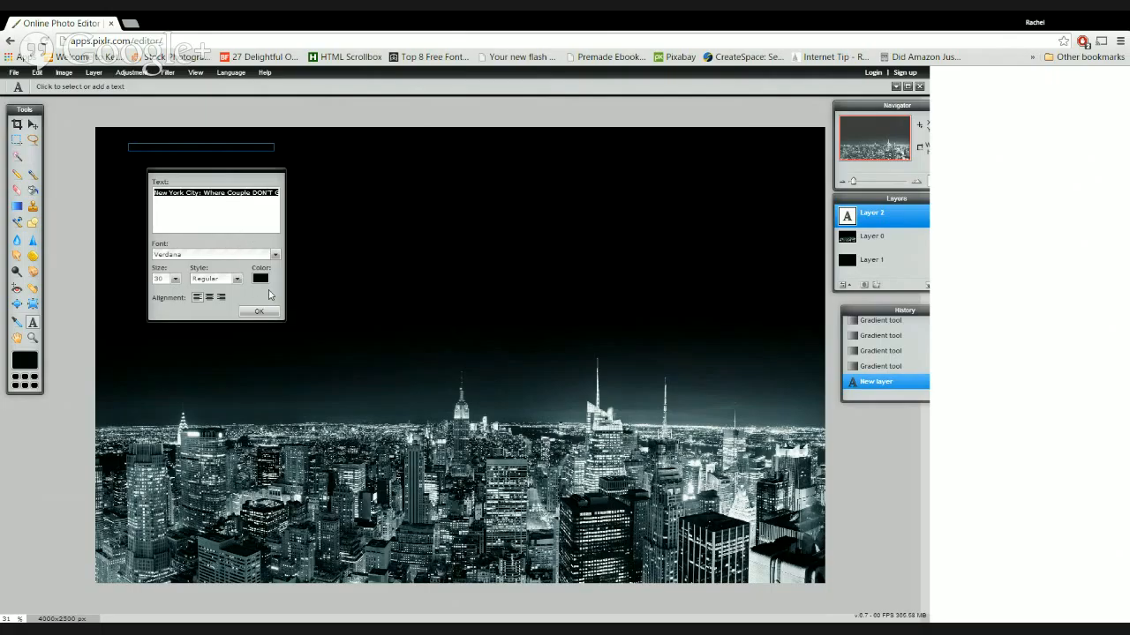
click(260, 280)
drag(402, 277, 395, 220)
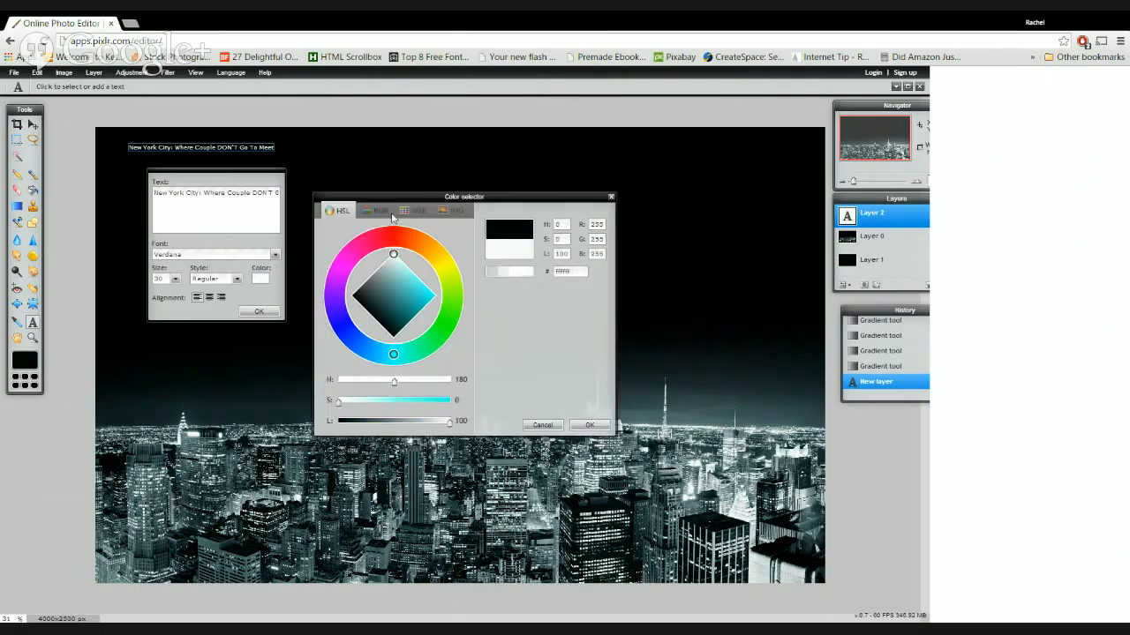
click(591, 426)
click(210, 254)
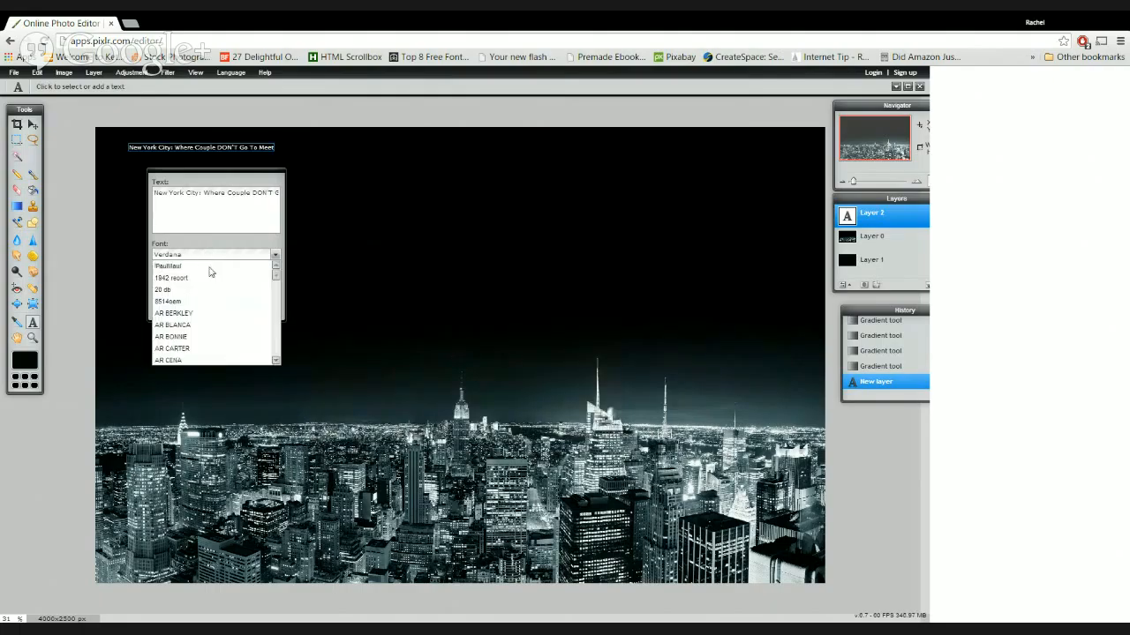
scroll(218, 320, down, 15)
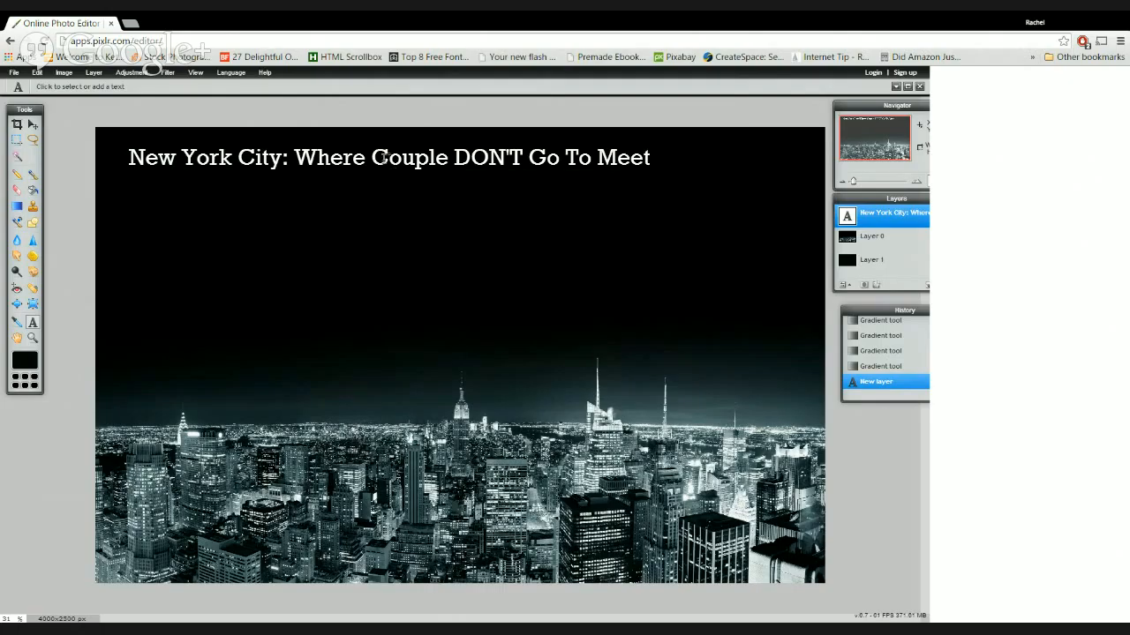
click(384, 156)
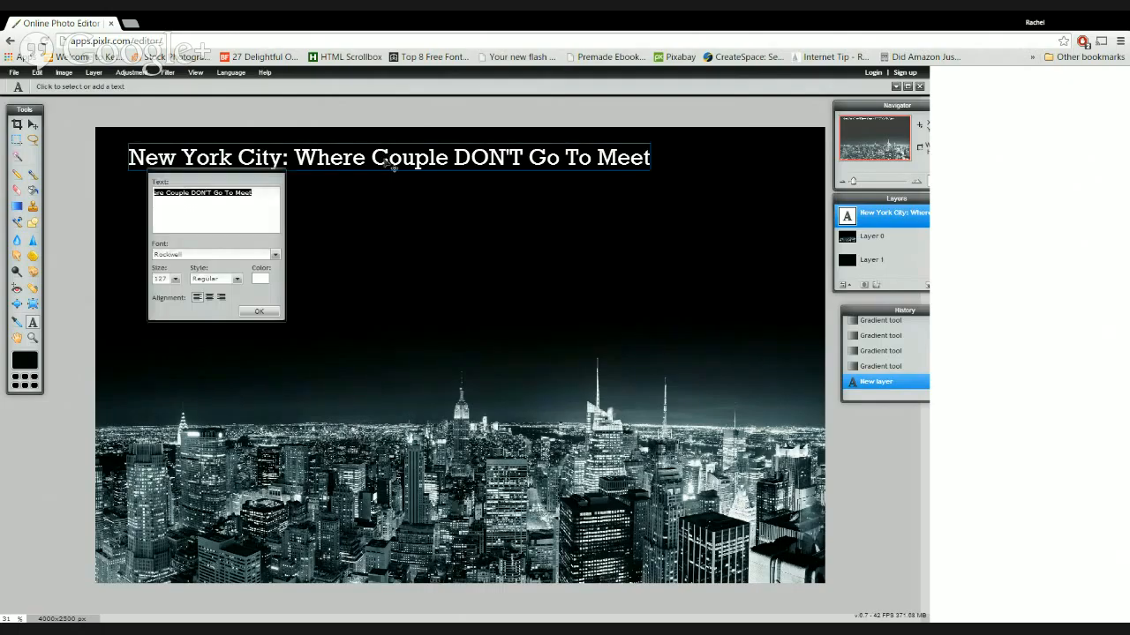
click(260, 312)
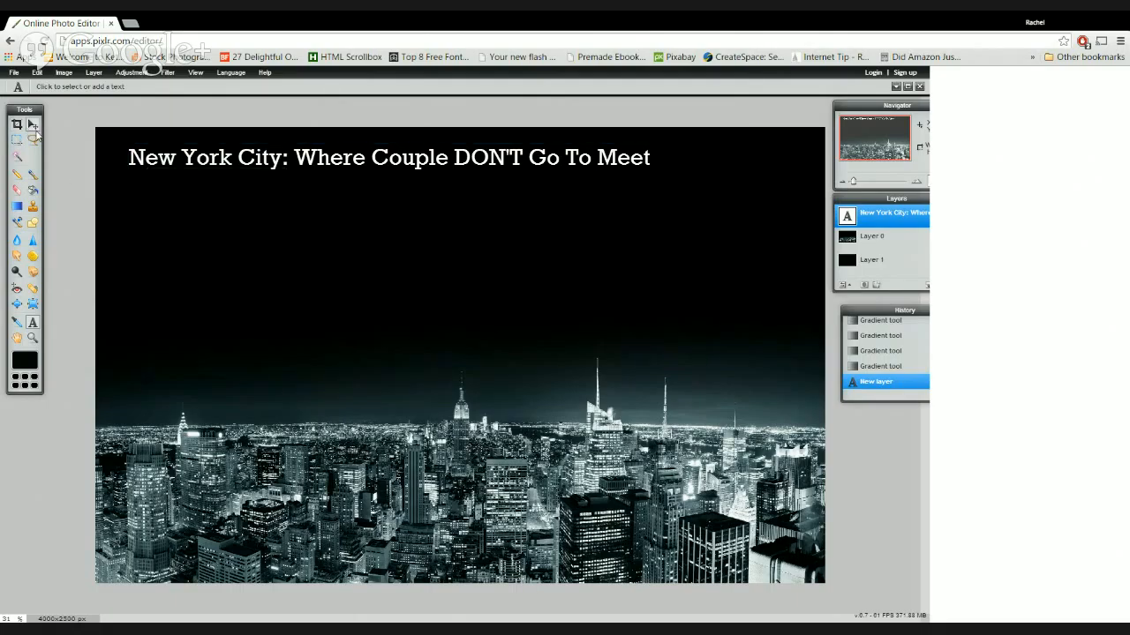
Move the title text down to the horizontal middle of the dark sky, and make Layer 1 the active layer
click(33, 126)
drag(295, 161, 378, 224)
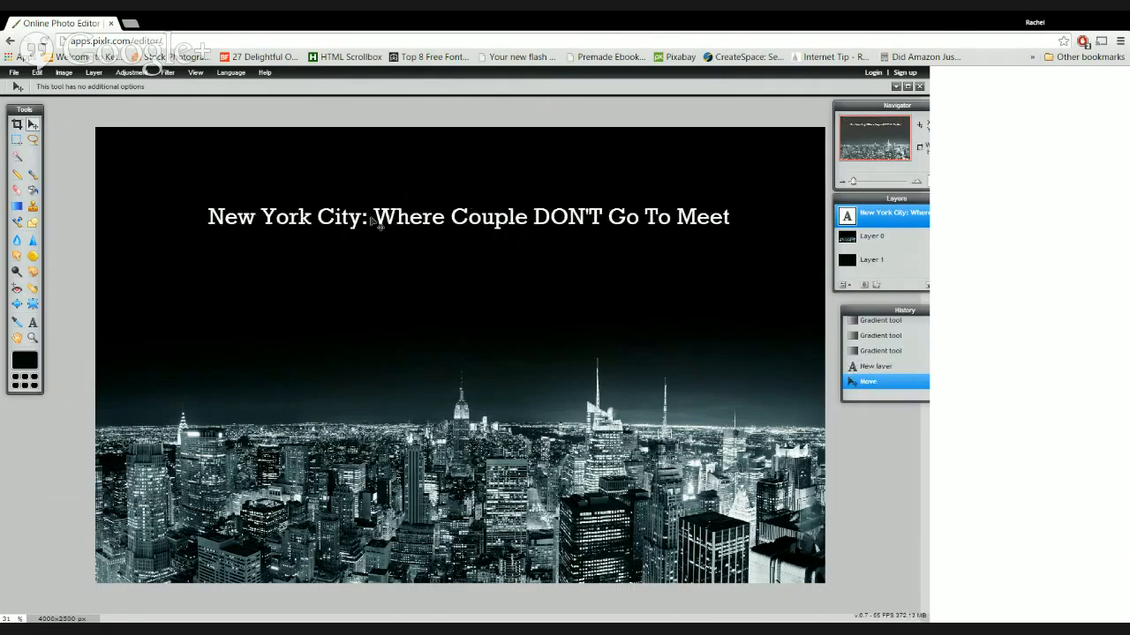
click(870, 262)
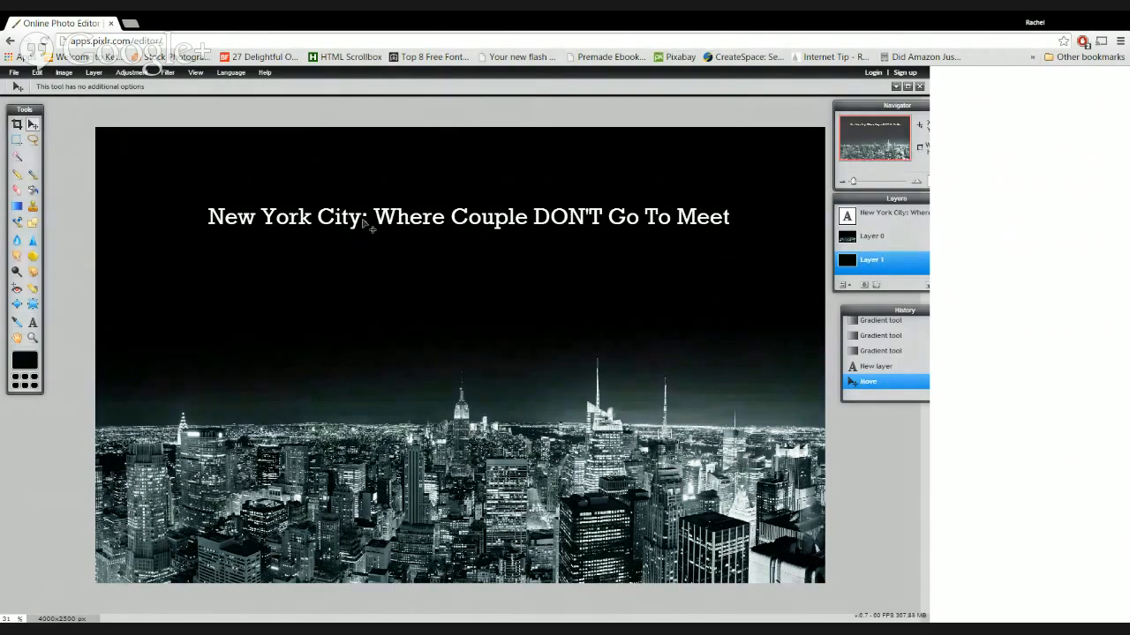
Resize the image to 2000 pixels wide with its proportions constrained
click(95, 73)
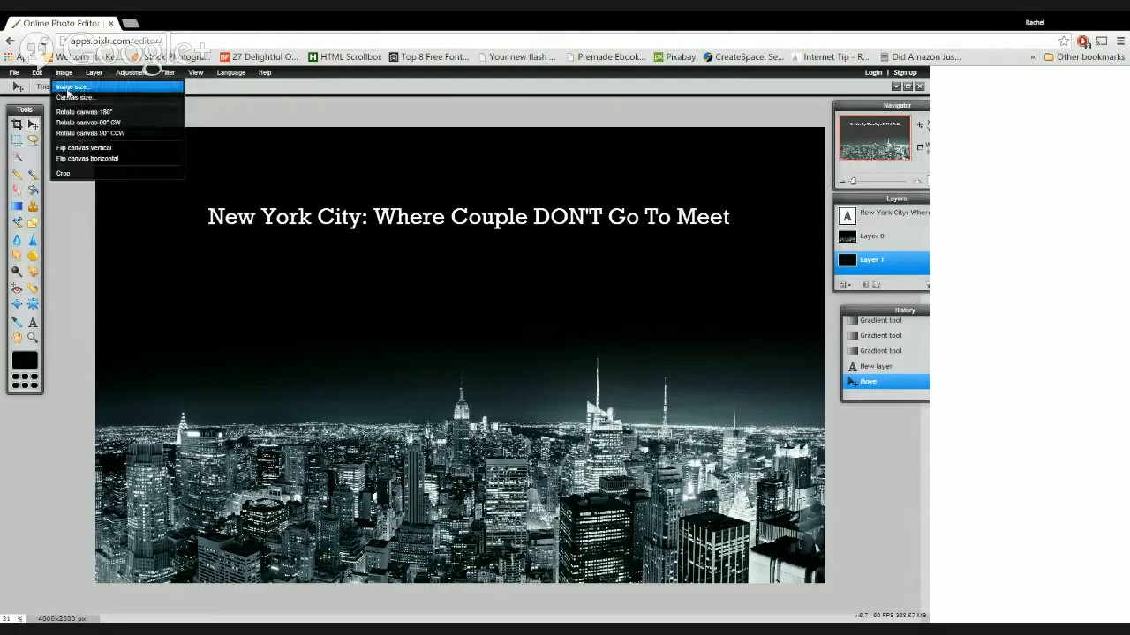
click(59, 88)
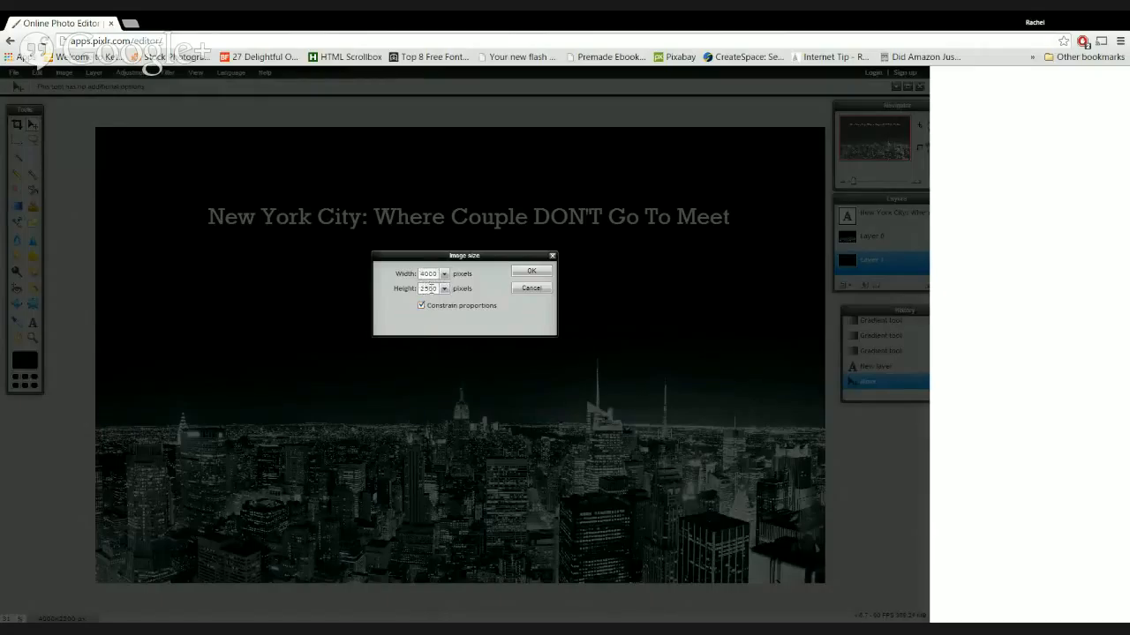
double_click(429, 274)
text(2000)
click(535, 273)
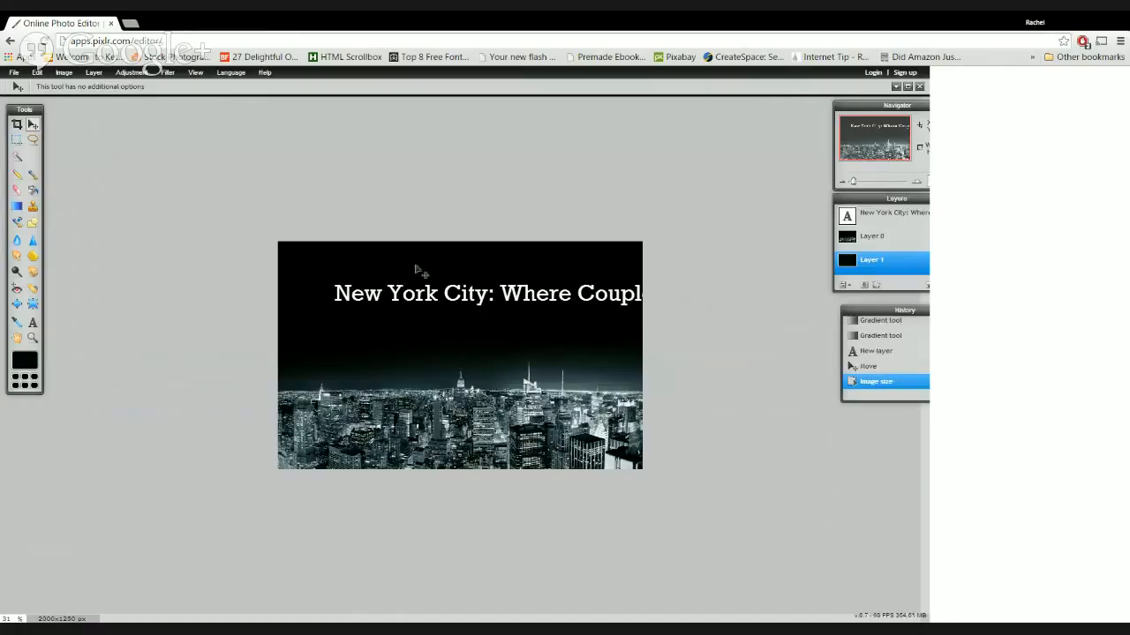
Reopen the title's text layer for editing and break the title into two lines after "Where"
click(855, 220)
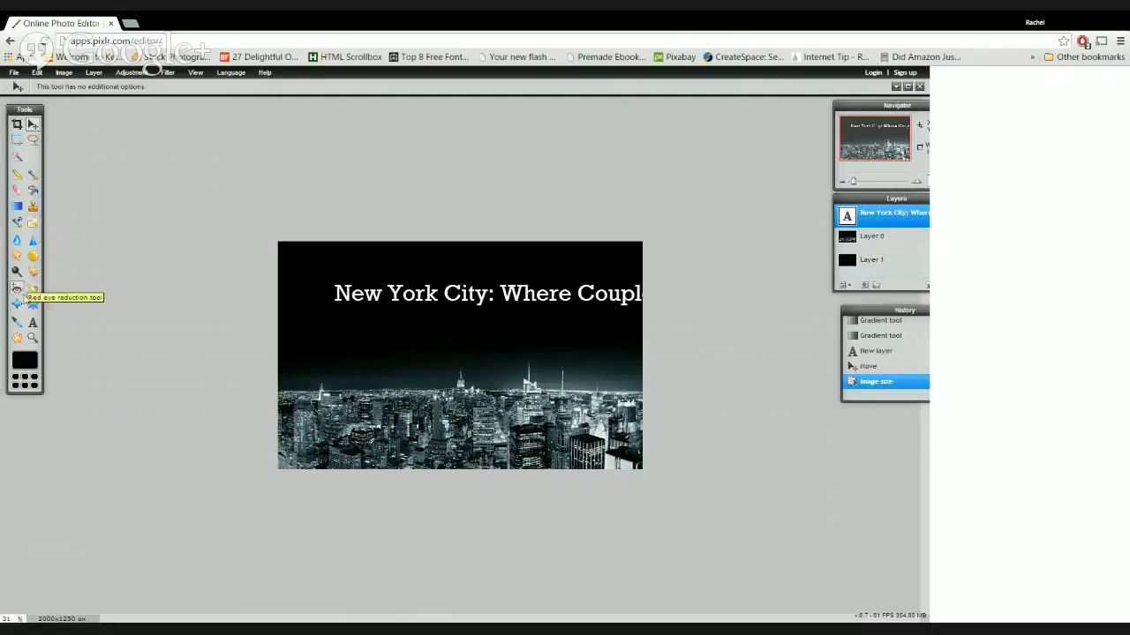
click(33, 322)
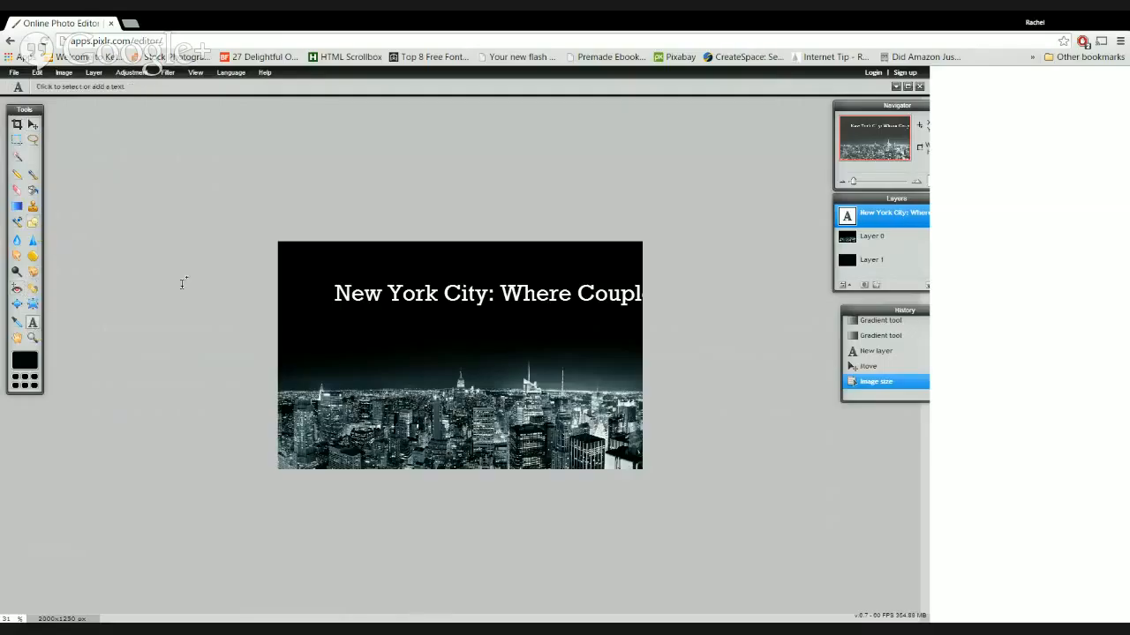
click(429, 296)
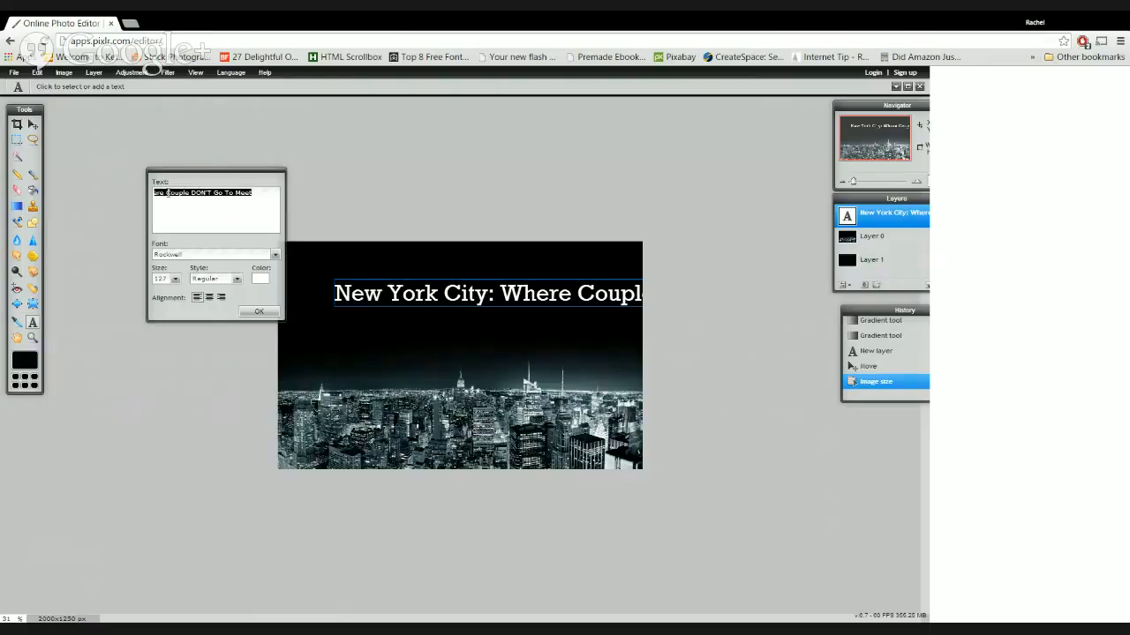
click(196, 211)
key(BackSpace)
key(Return)
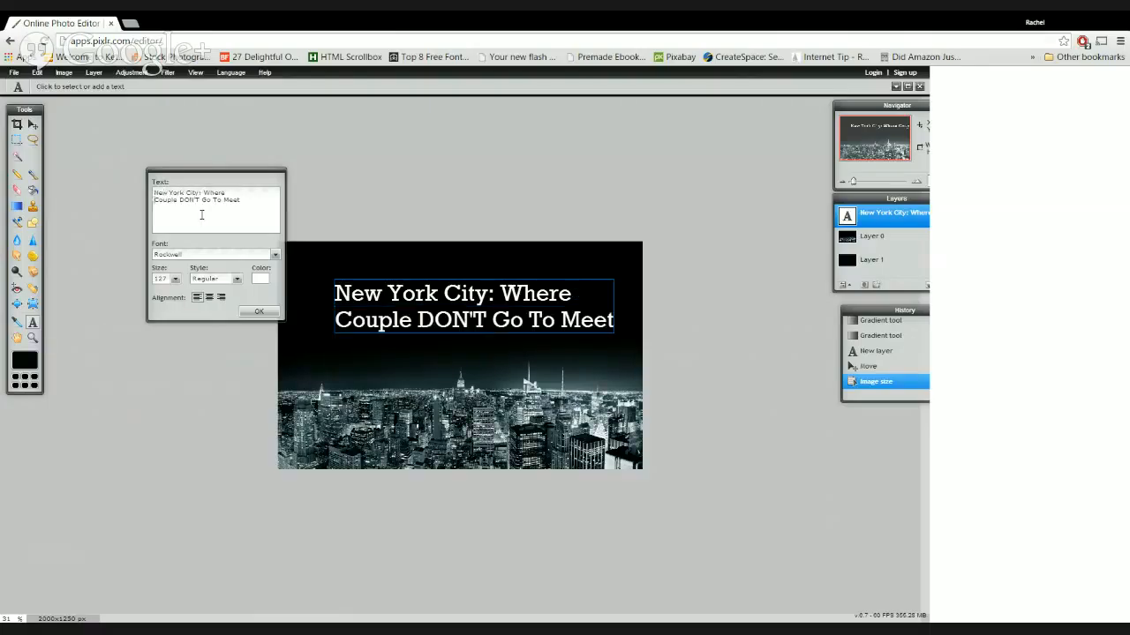
Center-align the two-line title, shift it slightly up and left to the middle of the sky, and accept the text settings
click(209, 299)
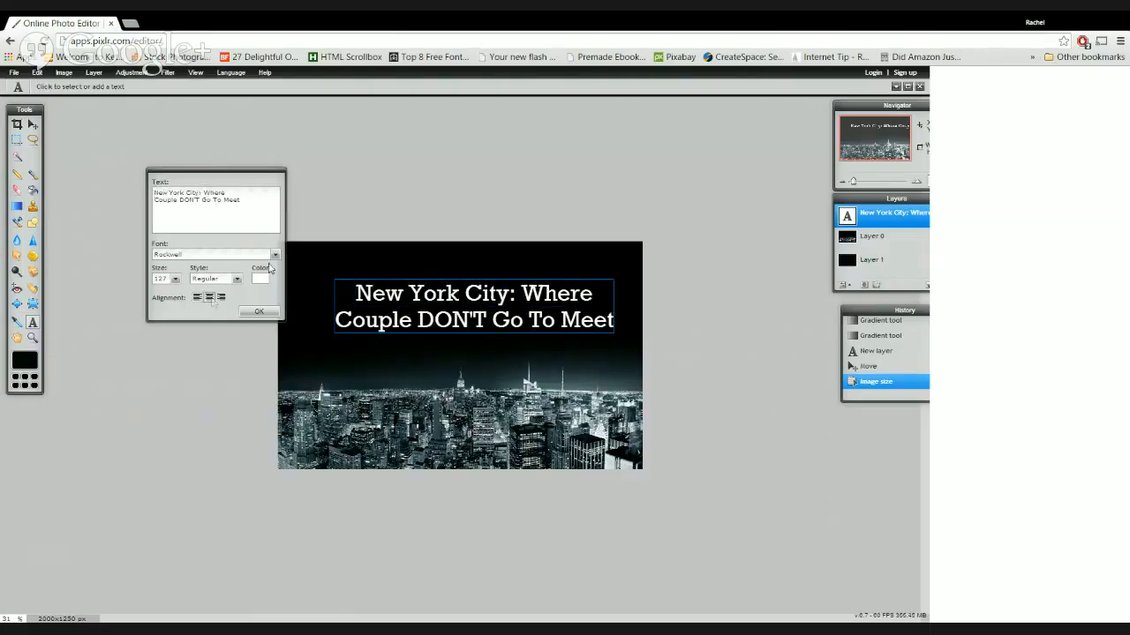
drag(443, 291, 430, 281)
click(256, 312)
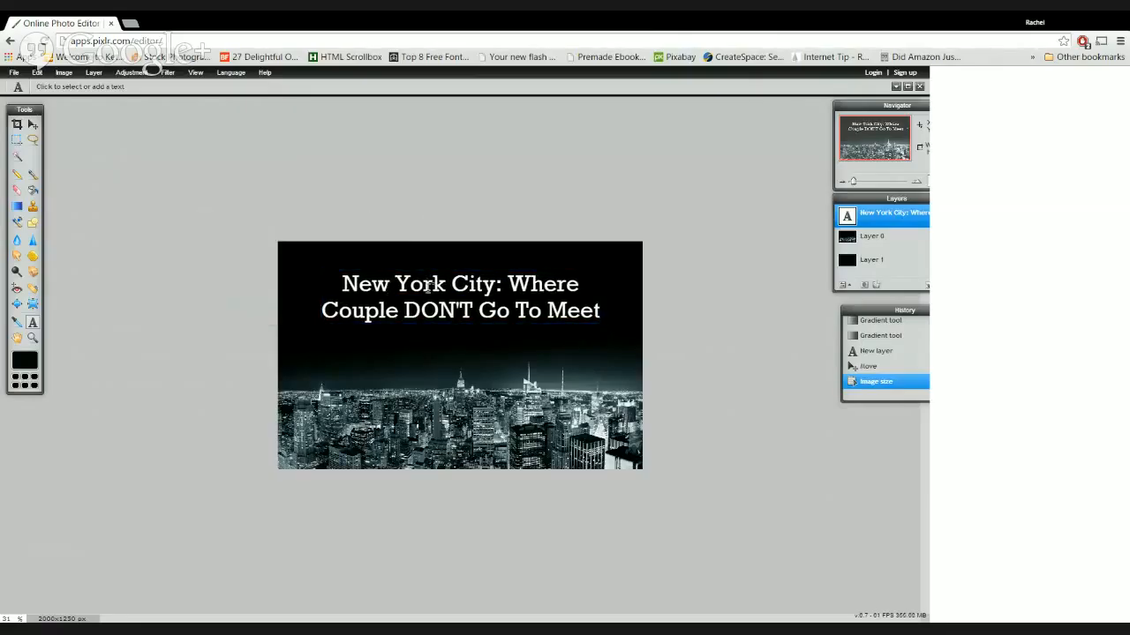
Move the two-line title slightly higher in the dark sky with the Move tool
click(32, 125)
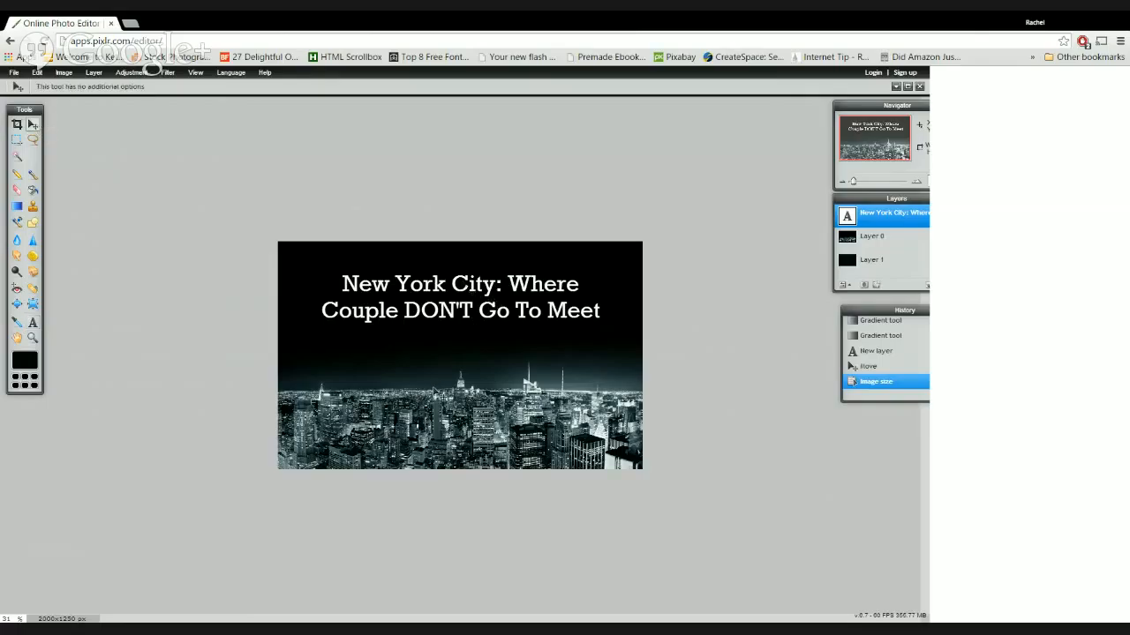
scroll(439, 394, down, 1)
scroll(434, 394, up, 2)
scroll(433, 394, up, 2)
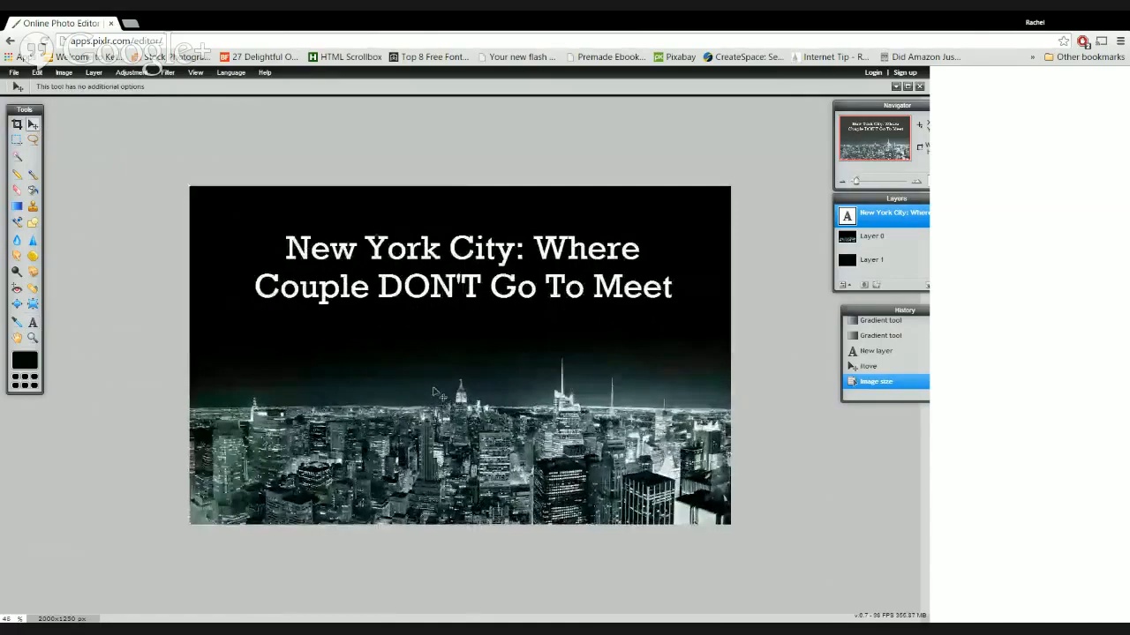
scroll(433, 392, down, 1)
scroll(434, 391, up, 2)
scroll(433, 391, down, 3)
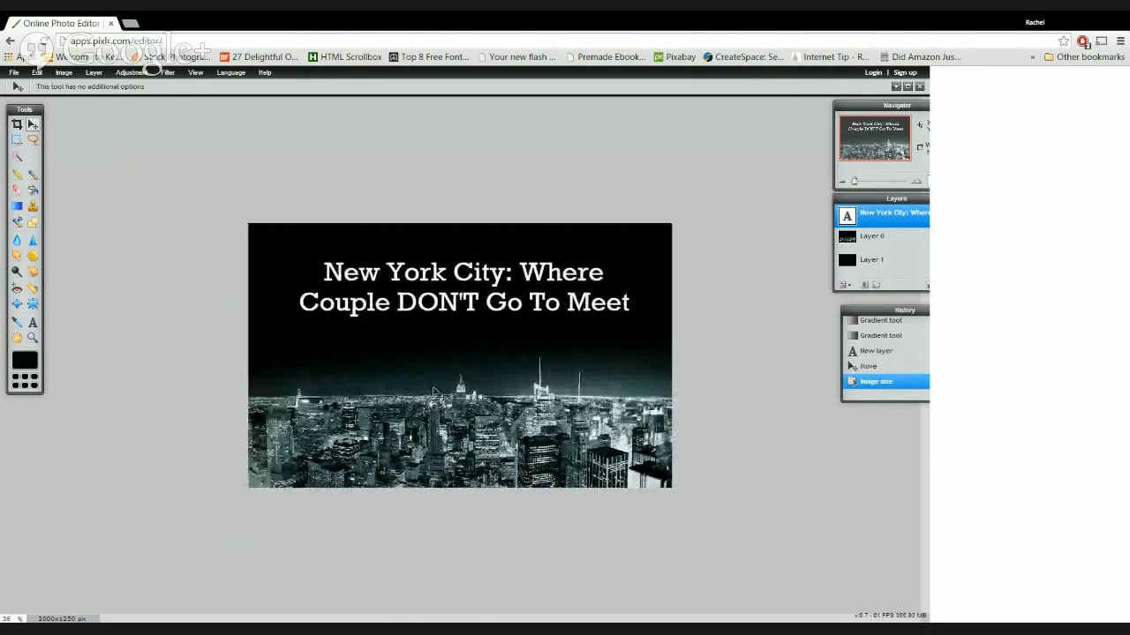
scroll(434, 391, up, 2)
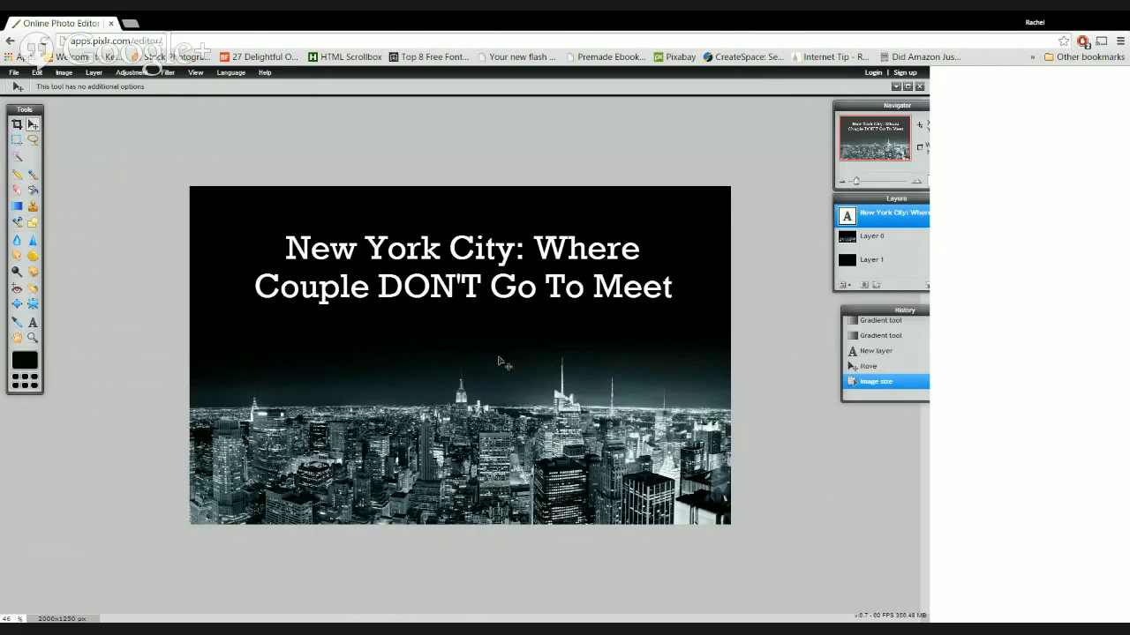
scroll(498, 361, up, 1)
scroll(499, 361, down, 2)
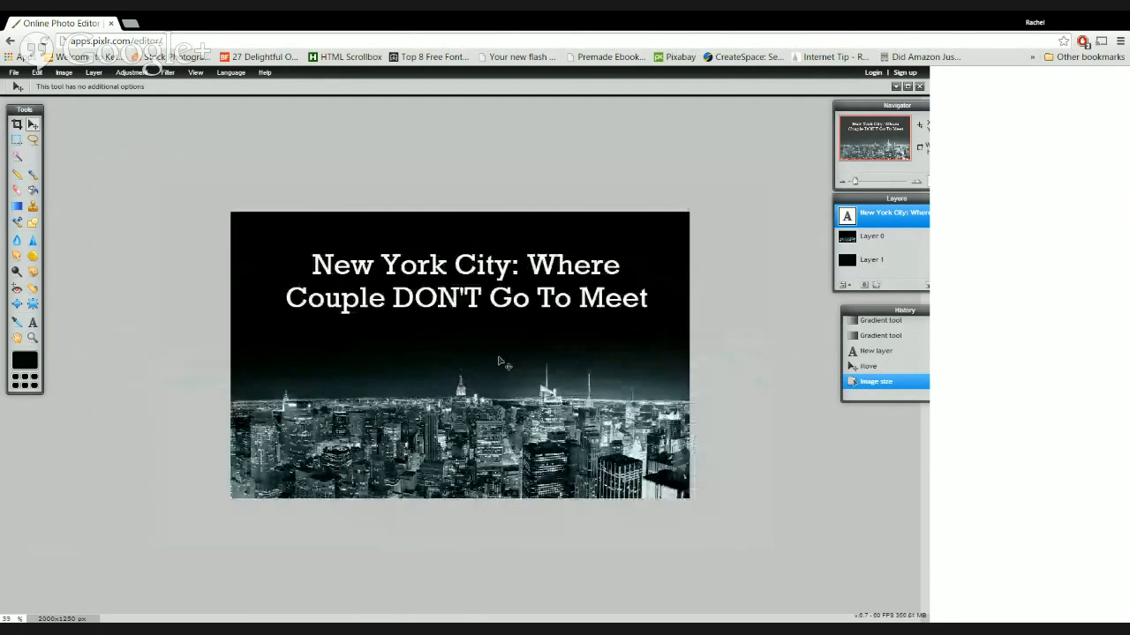
scroll(499, 361, up, 2)
scroll(499, 361, down, 1)
scroll(498, 361, up, 1)
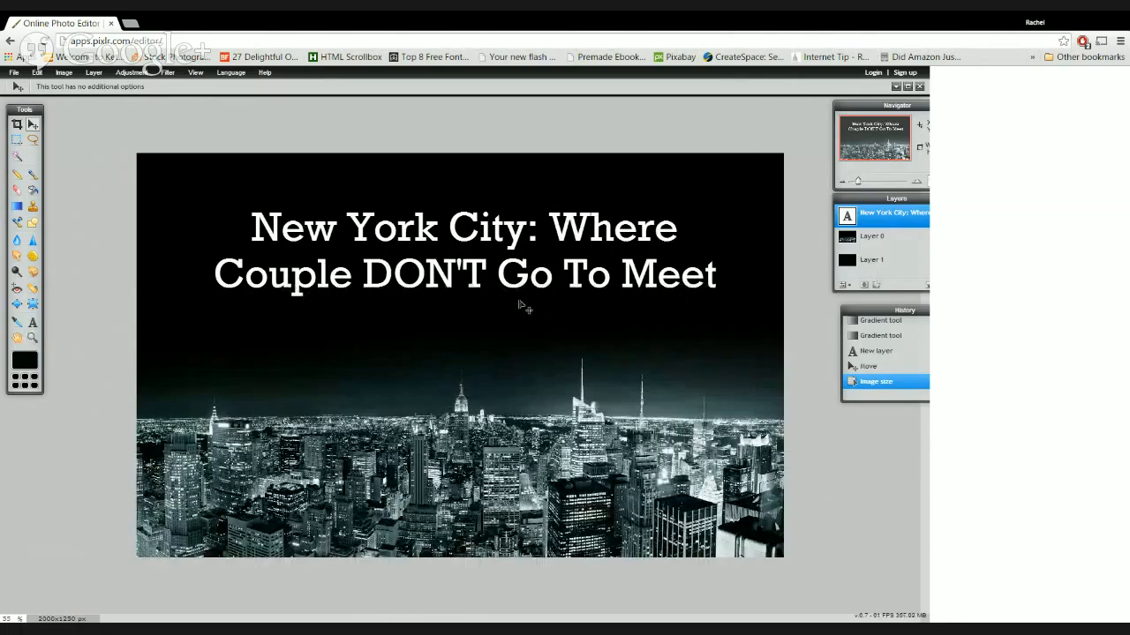
scroll(521, 305, up, 1)
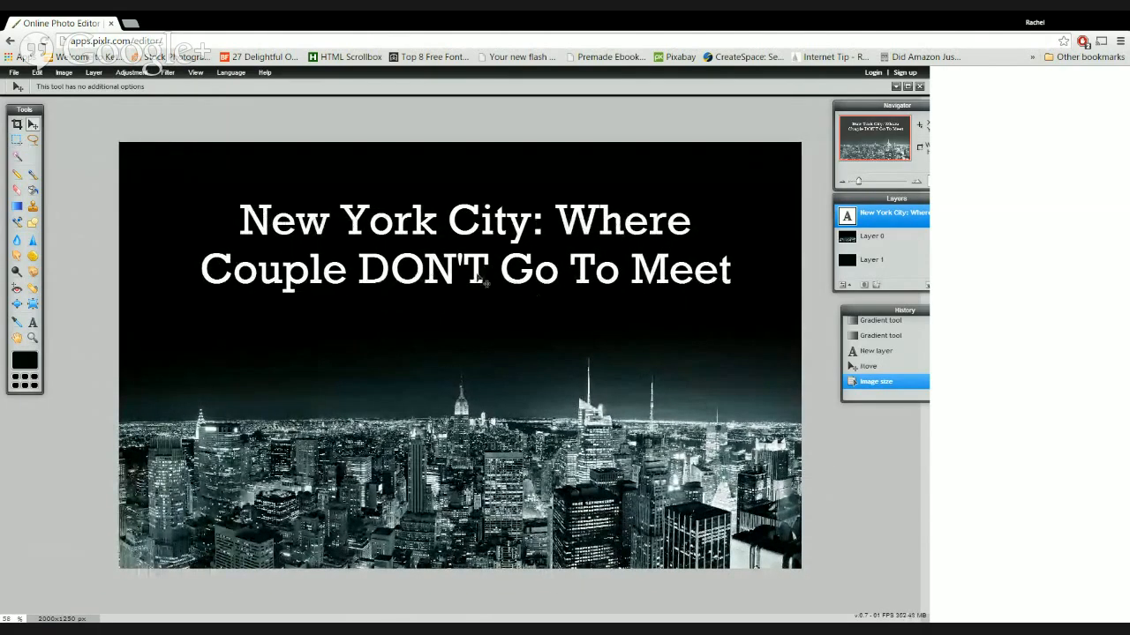
mouse_move(487, 281)
mouse_down()
mouse_move(487, 256)
mouse_move(482, 272)
mouse_up()
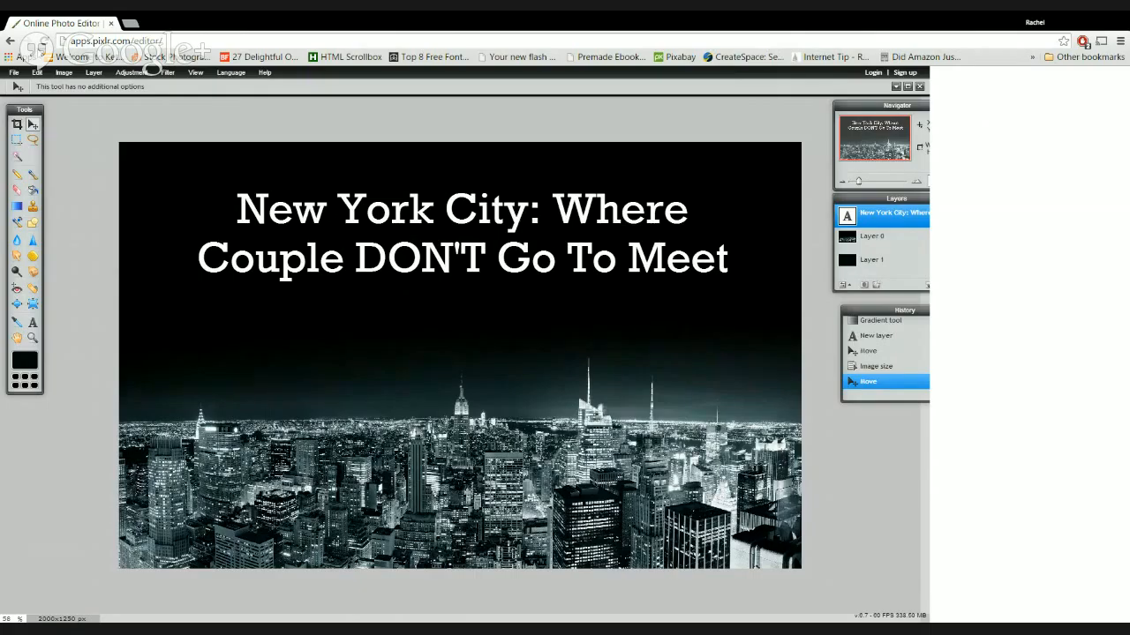
Make Layer 0, the skyline photo, the active layer
click(63, 72)
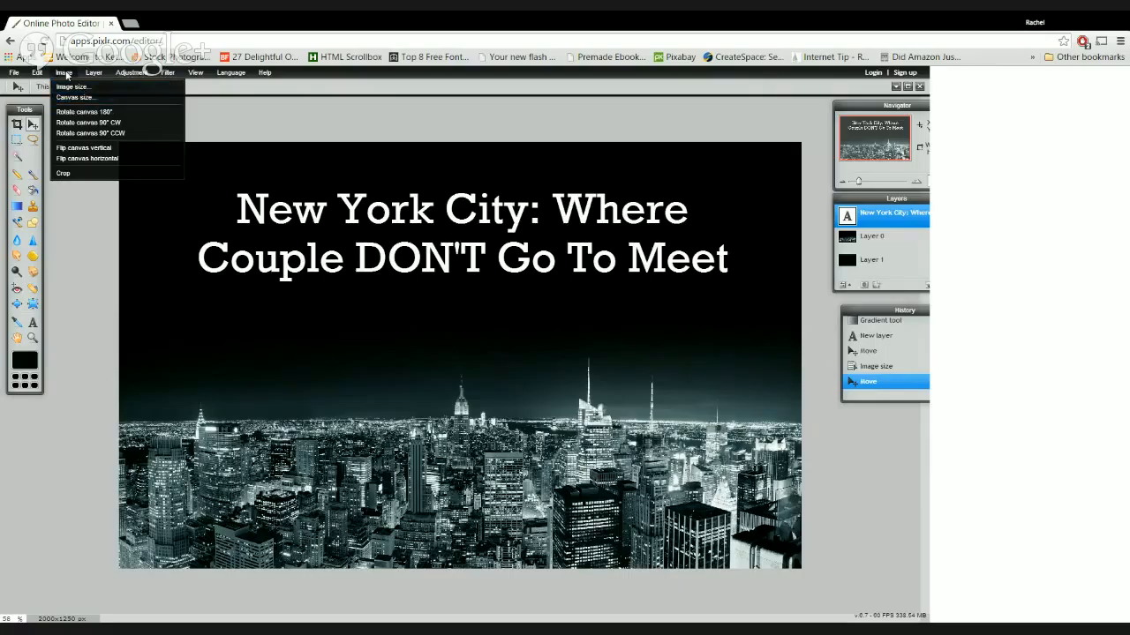
click(65, 74)
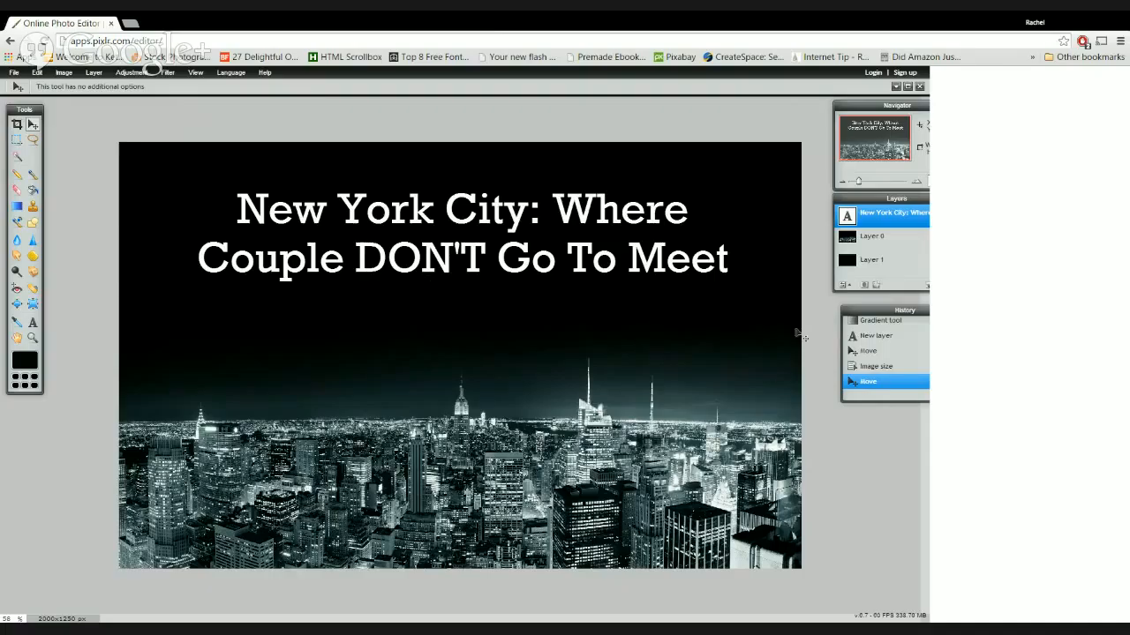
click(868, 240)
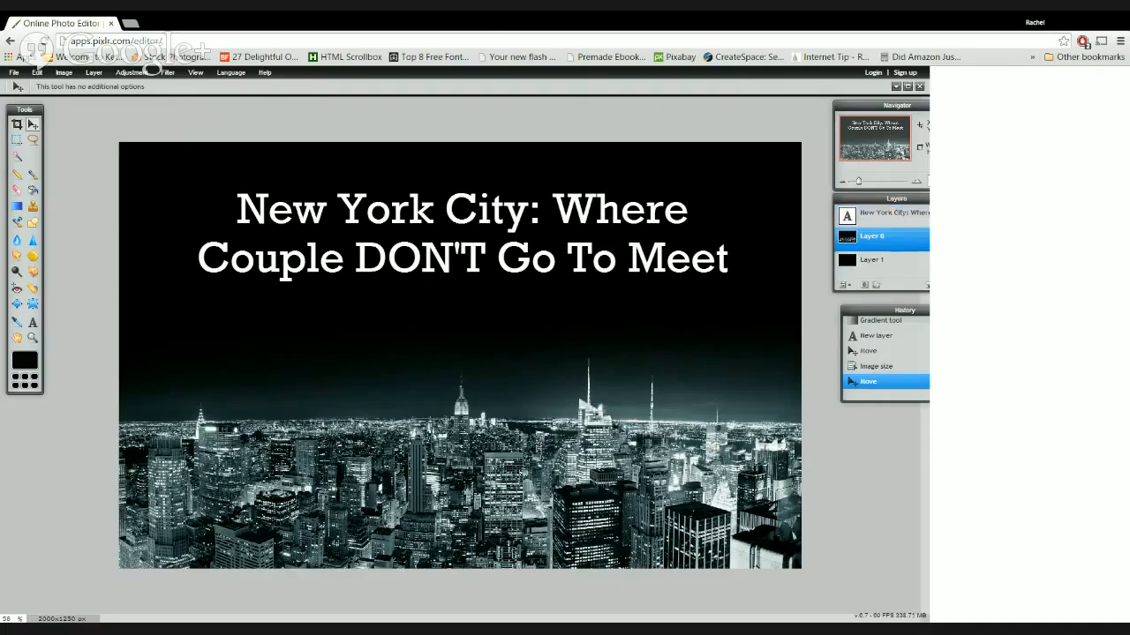